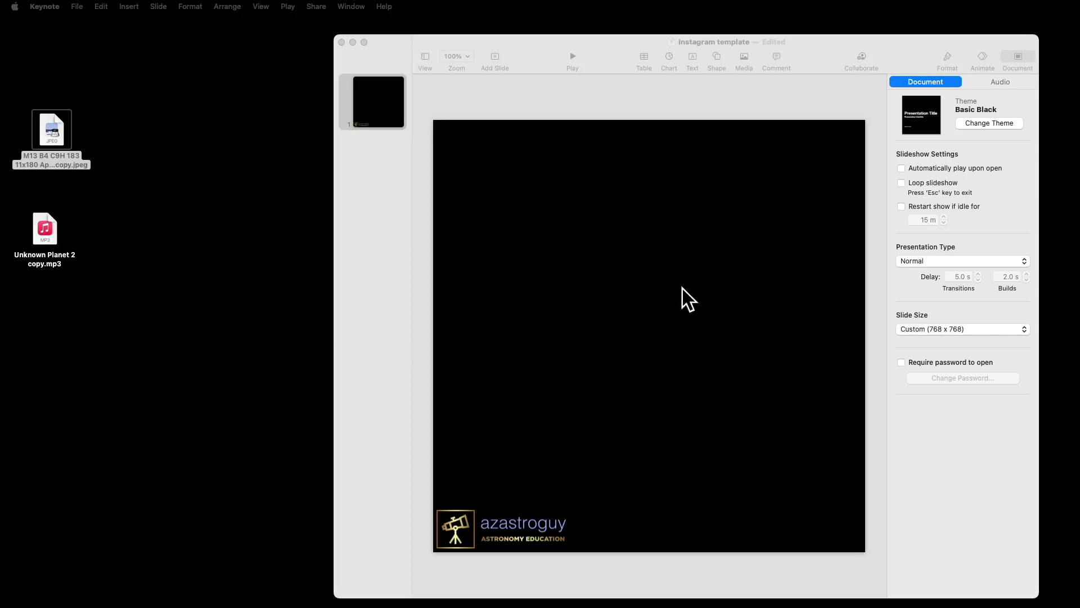
- Hide the Document inspector, then show it again beside the Build Order window
{"action": "left_click", "coordinate": [1011, 52]}
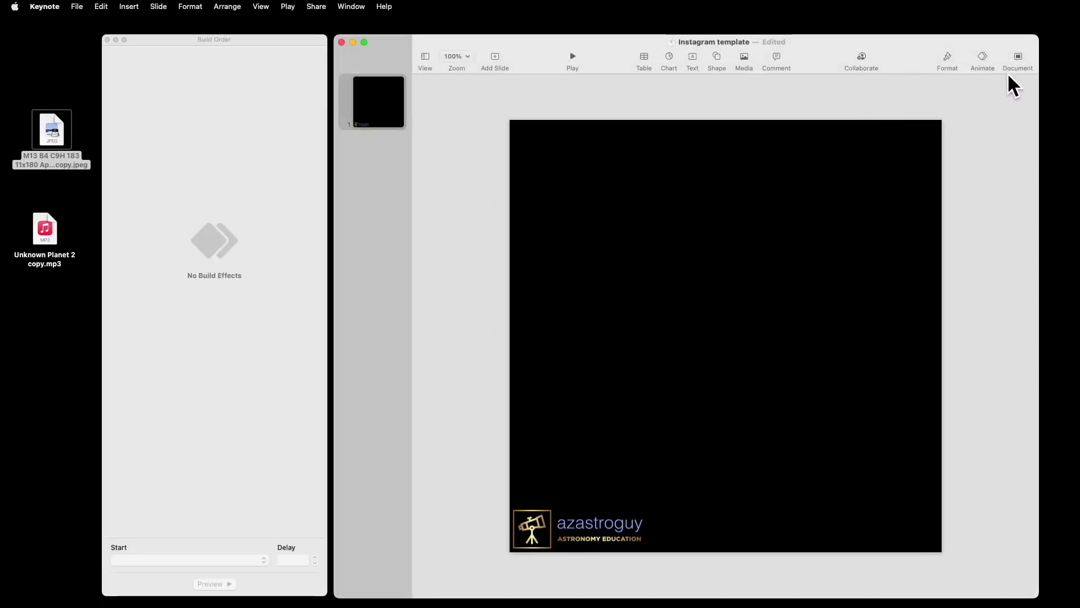
{"action": "left_click", "coordinate": [1013, 55]}
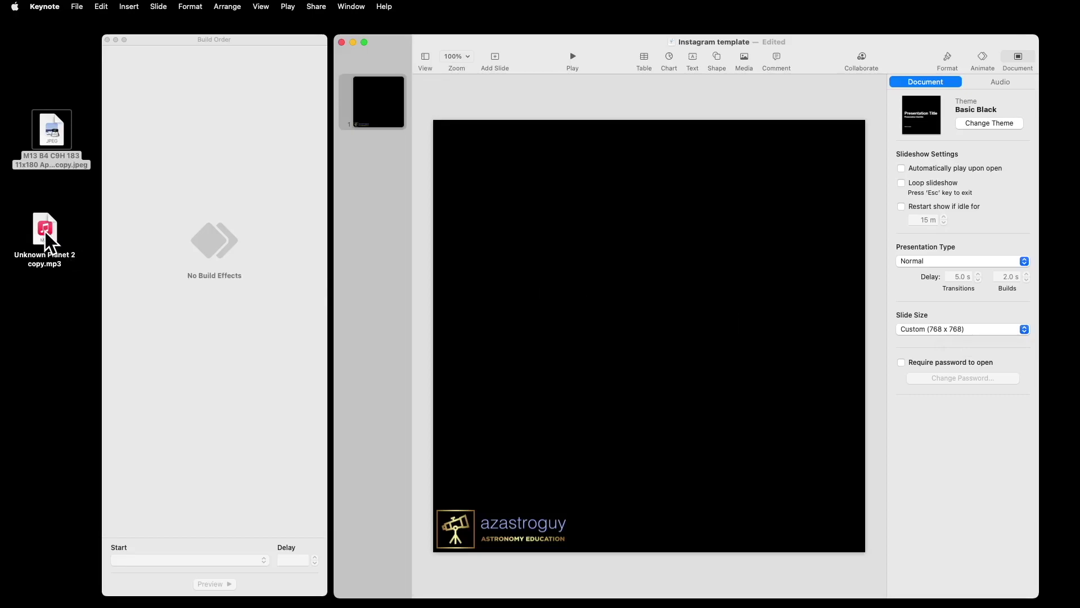
- Add Unknown Planet 2 copy.mp3 to the slide and trim its end to about 00:00:30.577
{"action": "left_click_drag", "start_coordinate": [45, 235], "coordinate": [692, 294]}
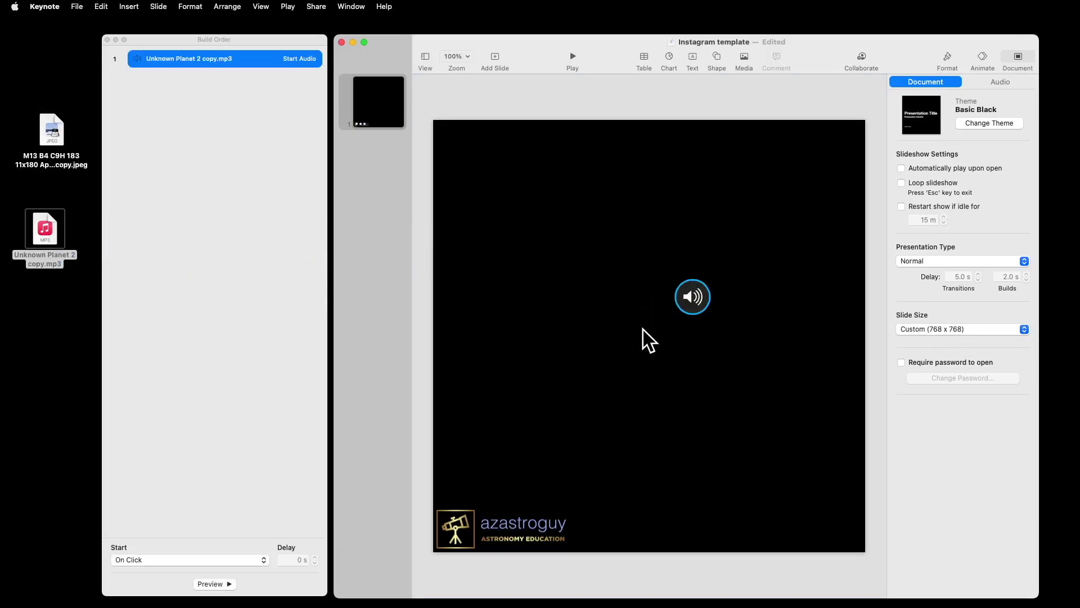
{"action": "left_click", "coordinate": [946, 58]}
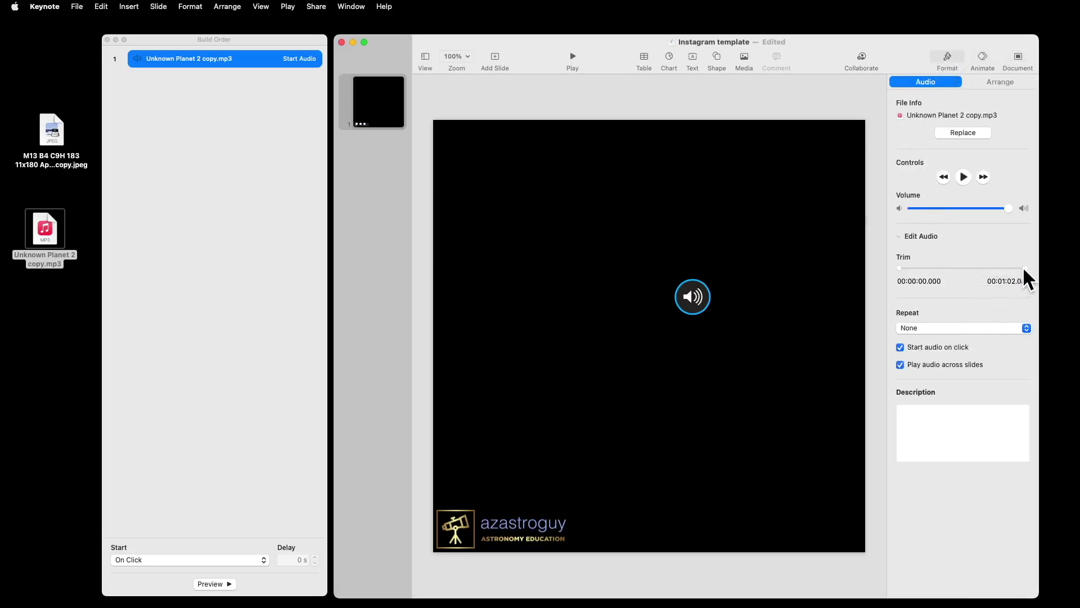
{"action": "left_click_drag", "start_coordinate": [1025, 268], "coordinate": [961, 269]}
- Place the M13 astrophoto JPEG on the square slide canvas
{"action": "left_click_drag", "start_coordinate": [51, 131], "coordinate": [647, 307]}
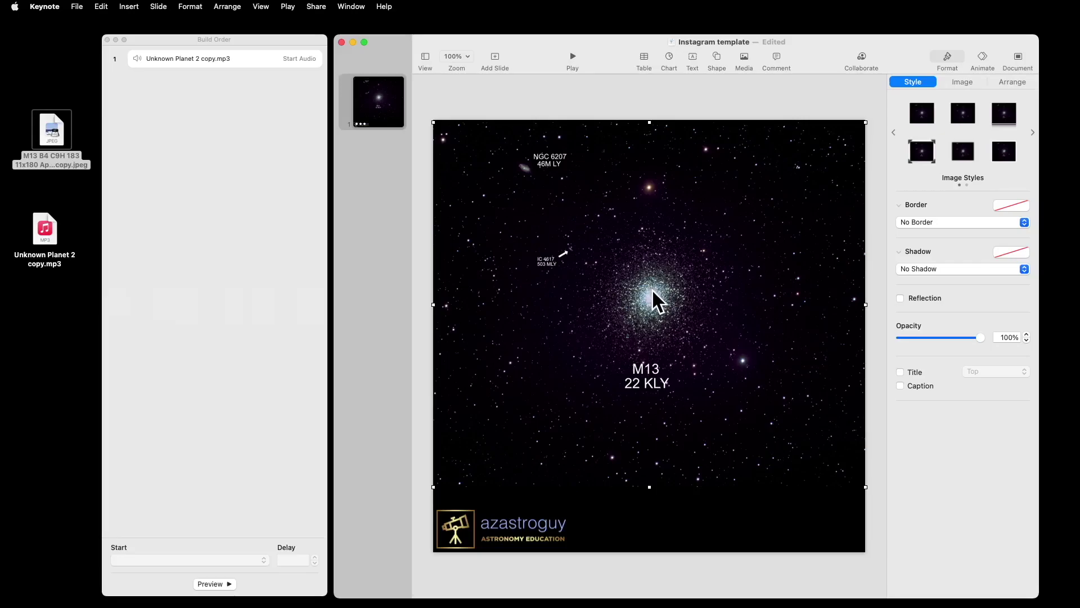
{"action": "left_click", "coordinate": [982, 56]}
- Add a Scale action to the M13 photo with a 300% target
{"action": "left_click", "coordinate": [983, 56]}
{"action": "left_click", "coordinate": [983, 56]}
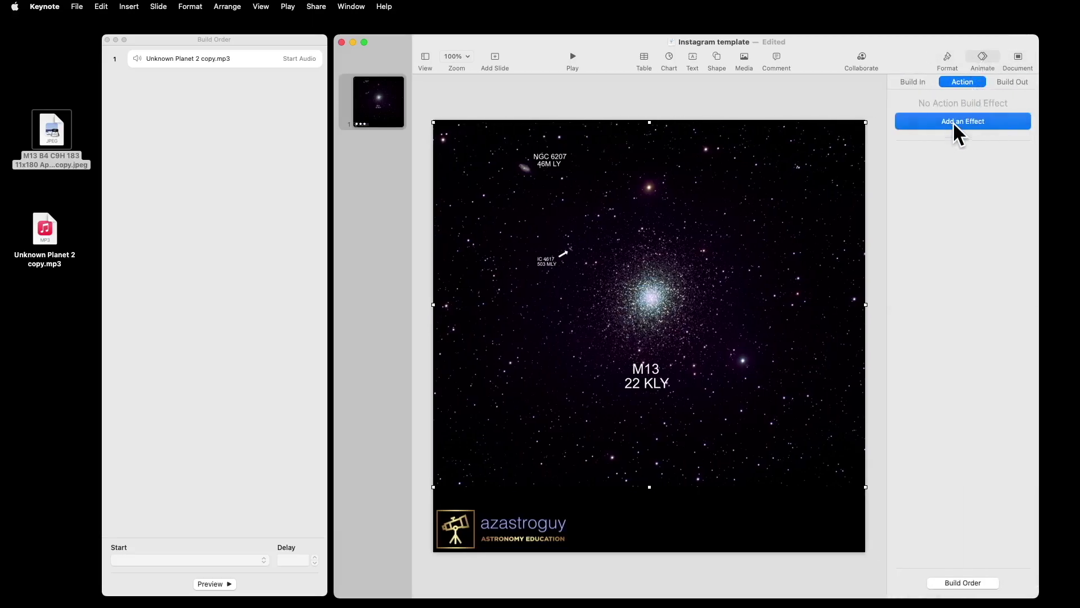
{"action": "left_click", "coordinate": [953, 124]}
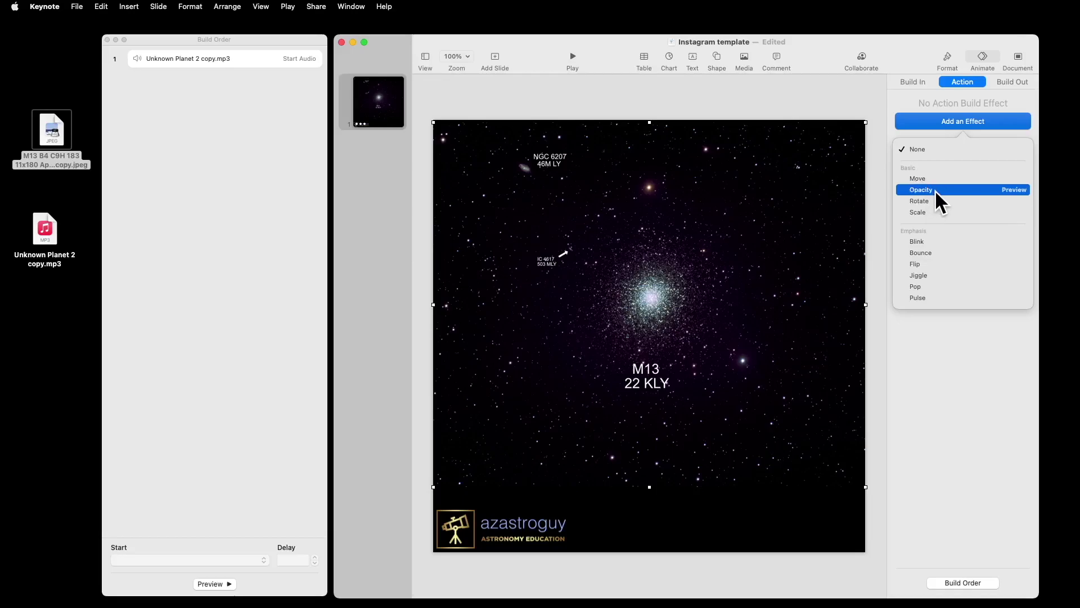
{"action": "left_click", "coordinate": [923, 214]}
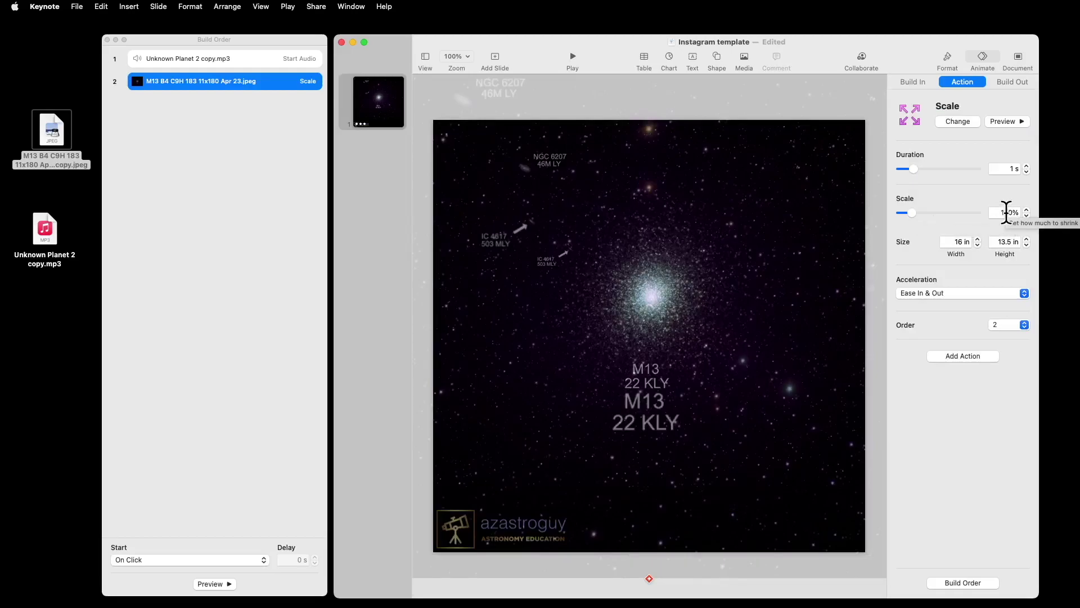
{"action": "left_click", "coordinate": [1026, 209]}
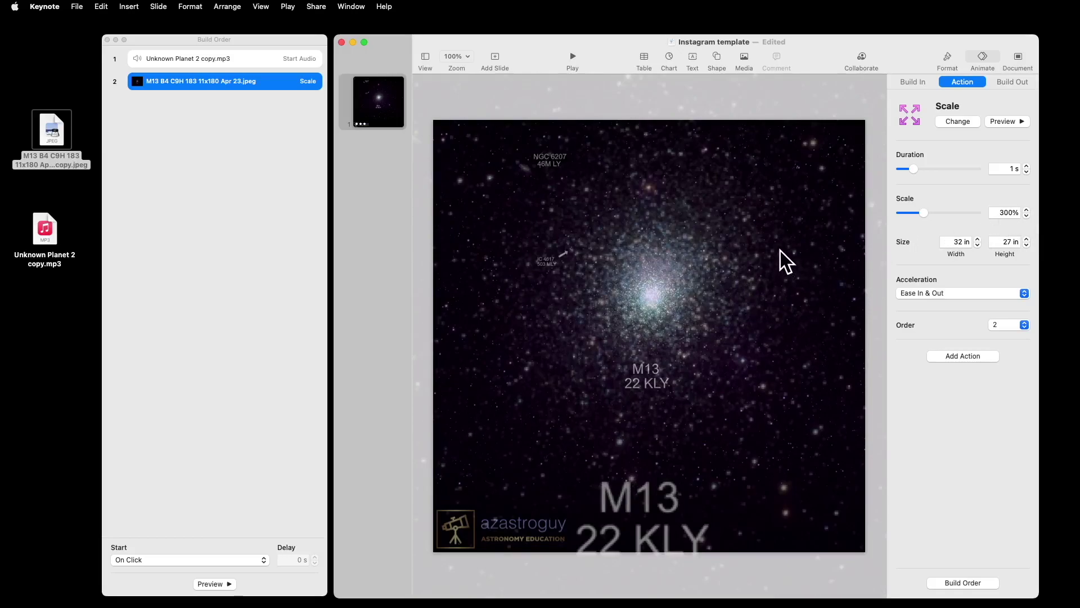
- Set the scale build to start With Build 1, alongside the music
{"action": "left_click", "coordinate": [237, 82]}
{"action": "left_click", "coordinate": [187, 557]}
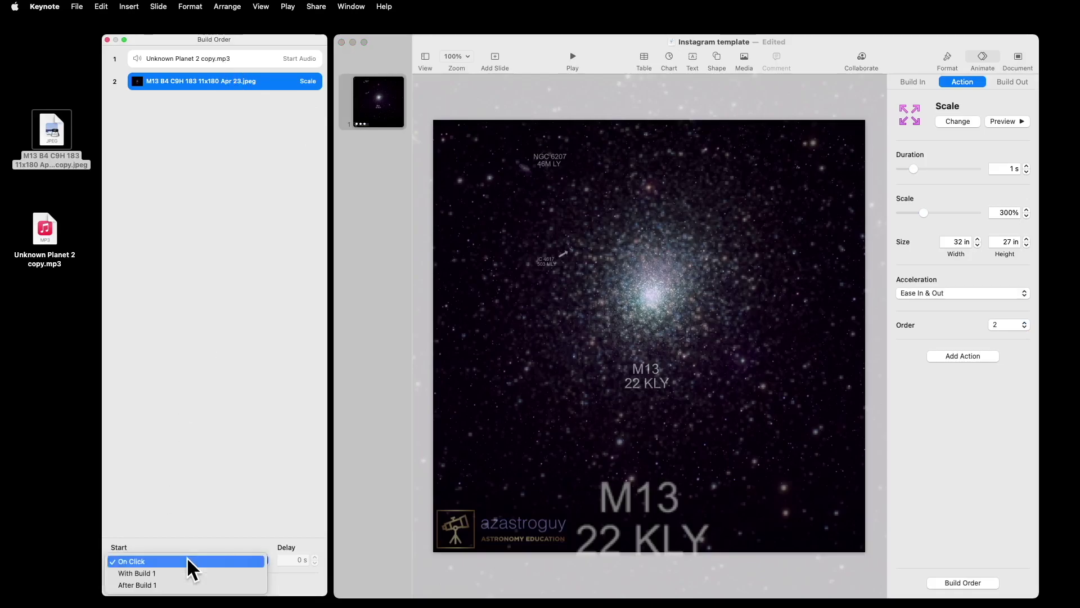
{"action": "left_click", "coordinate": [186, 559]}
{"action": "left_click", "coordinate": [186, 557]}
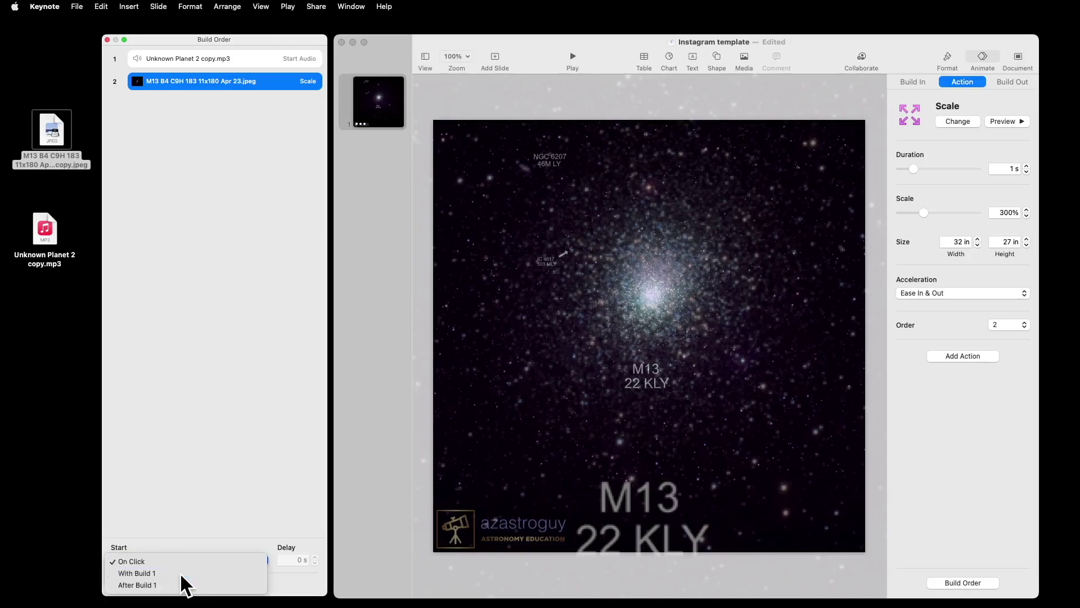
{"action": "left_click", "coordinate": [180, 583]}
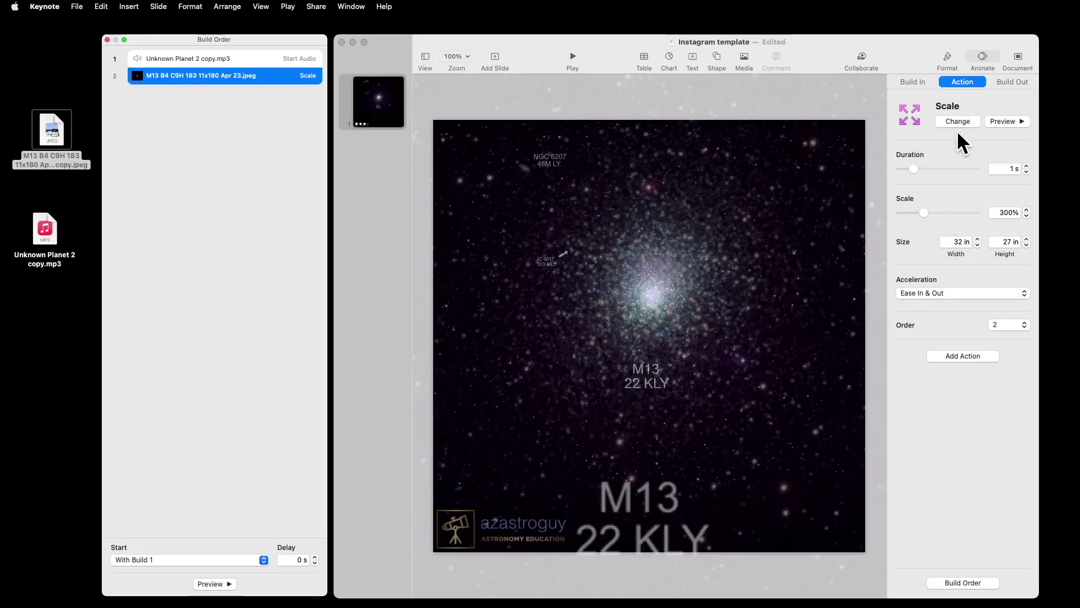
- Add a Move action panning the enlarged photo to -10.43, -9.25 in
{"action": "left_click", "coordinate": [954, 352]}
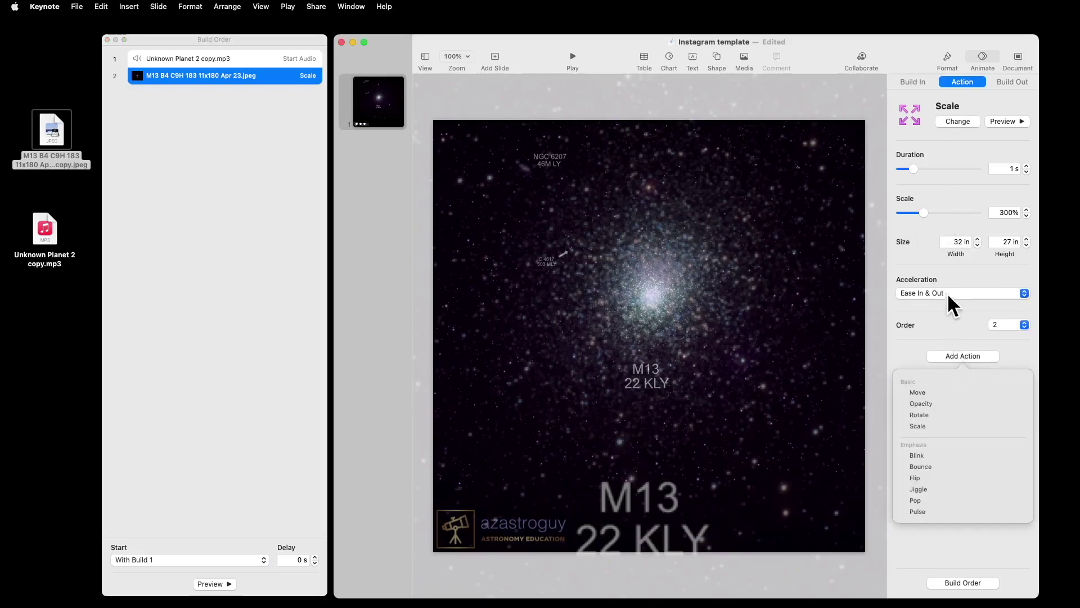
{"action": "left_click", "coordinate": [933, 393]}
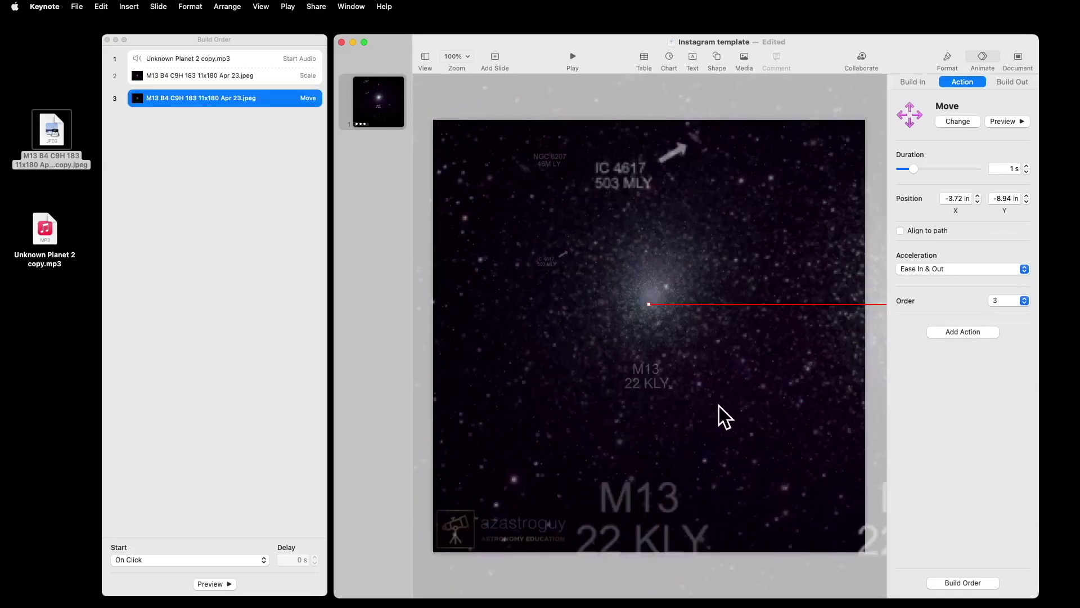
{"action": "left_click_drag", "start_coordinate": [723, 415], "coordinate": [456, 396]}
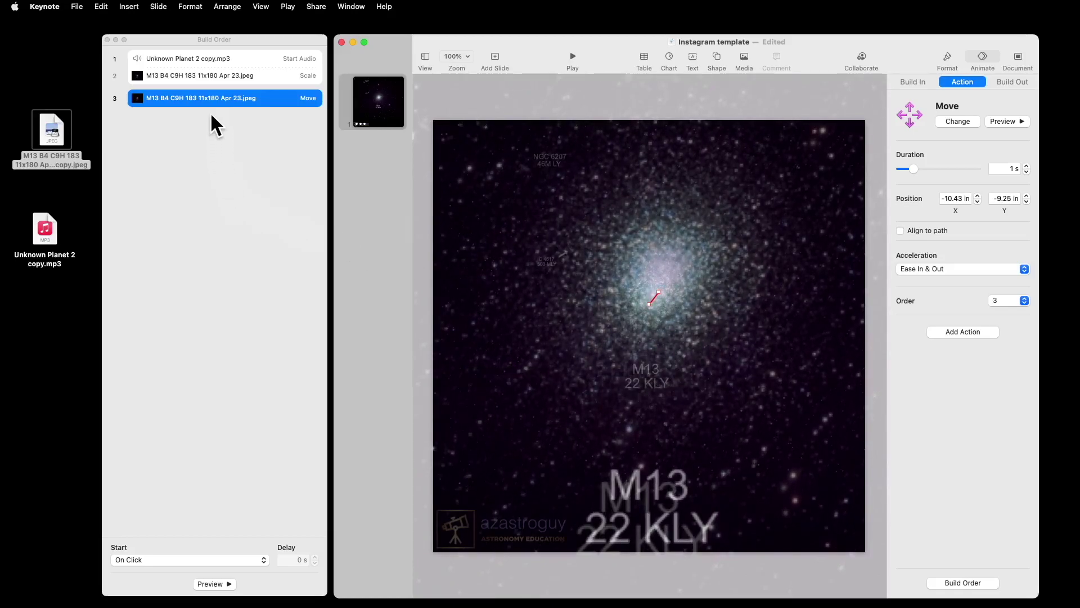
- Set the move to start With Build 1 and preview the animation
{"action": "left_click", "coordinate": [209, 91]}
{"action": "left_click", "coordinate": [205, 564]}
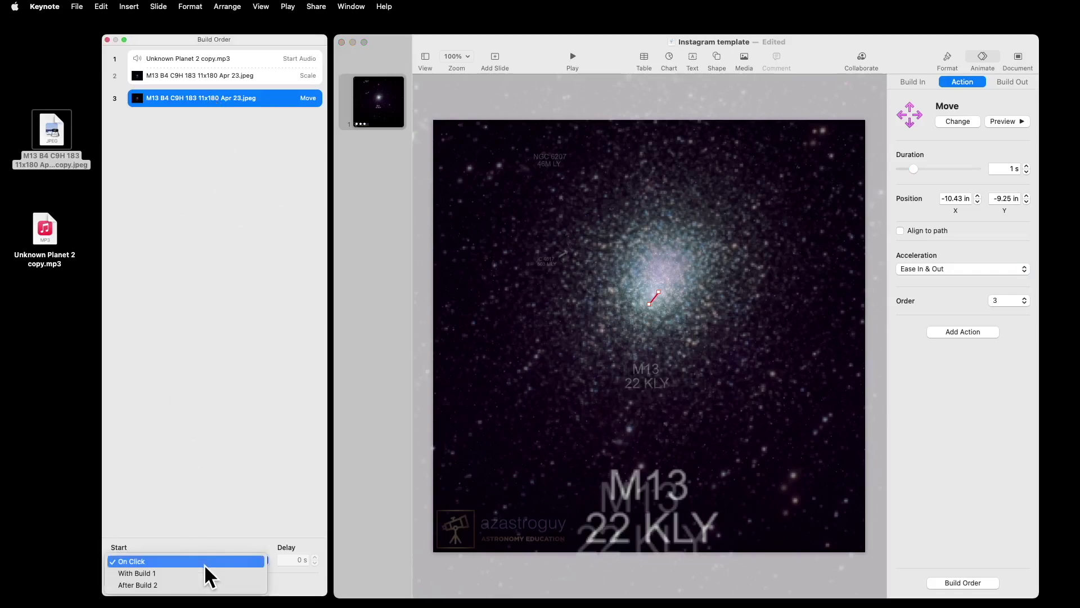
{"action": "left_click", "coordinate": [201, 570]}
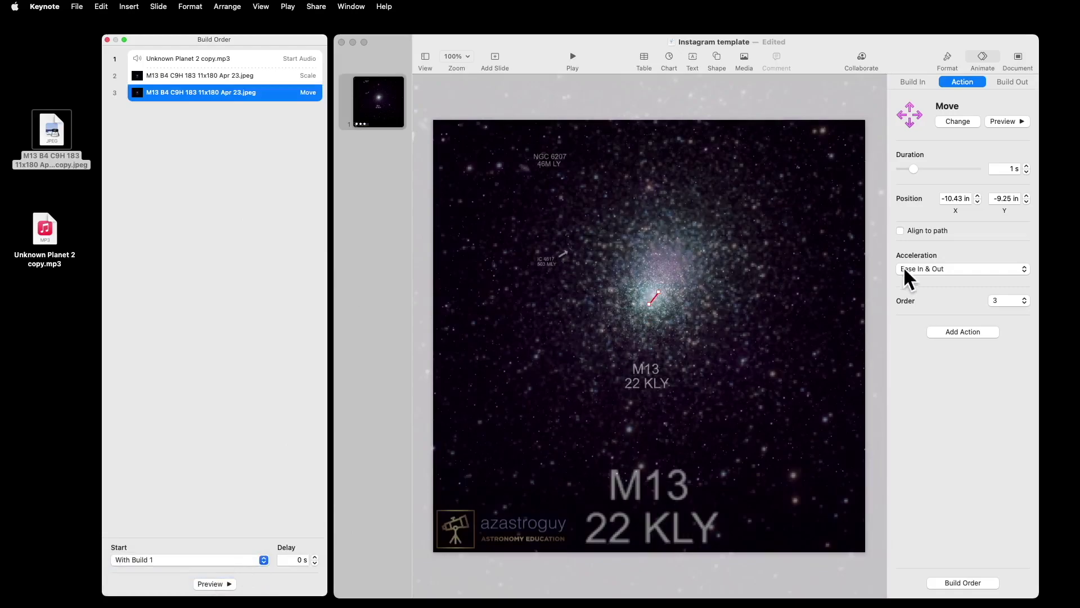
{"action": "left_click", "coordinate": [1007, 121]}
{"action": "left_click", "coordinate": [1007, 121]}
- Add a second Move to -2.65, 1.63 in centring NGC 6207, starting After Build 3
{"action": "left_click", "coordinate": [970, 332]}
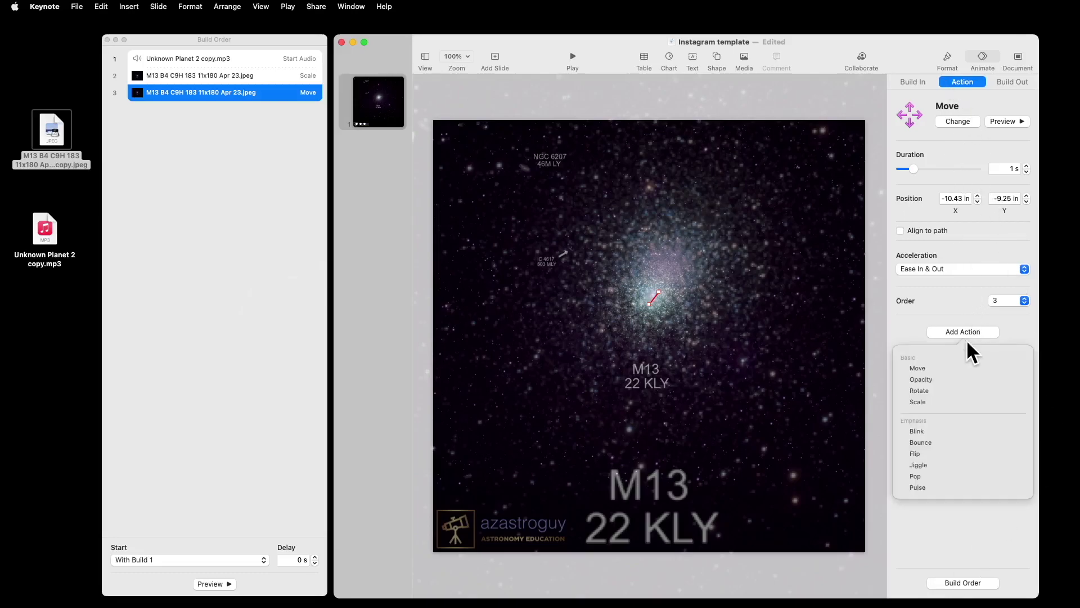
{"action": "left_click", "coordinate": [958, 368]}
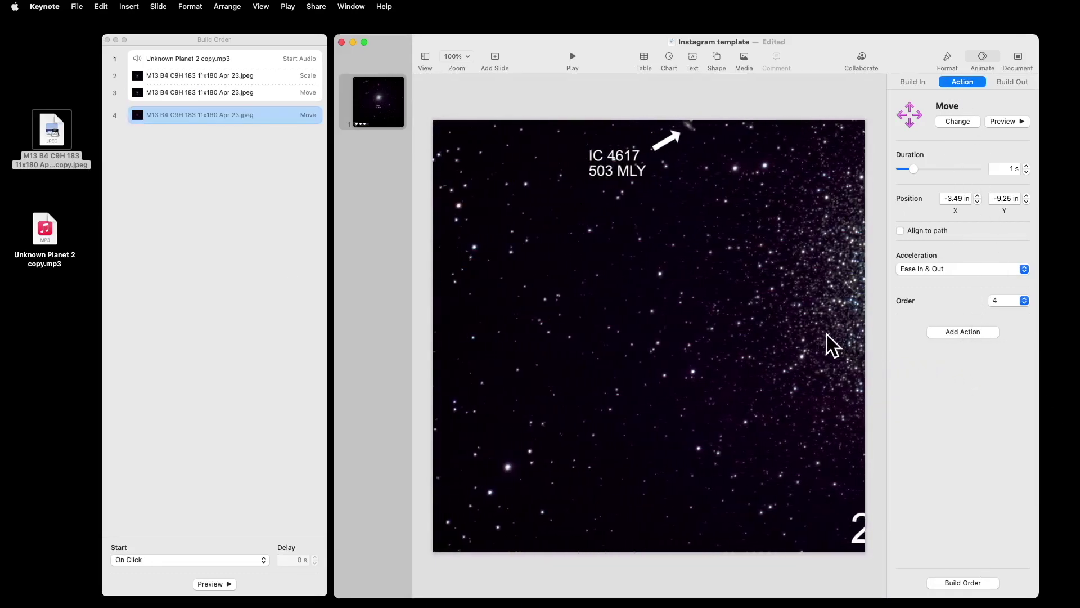
{"action": "left_click_drag", "start_coordinate": [659, 190], "coordinate": [694, 607]}
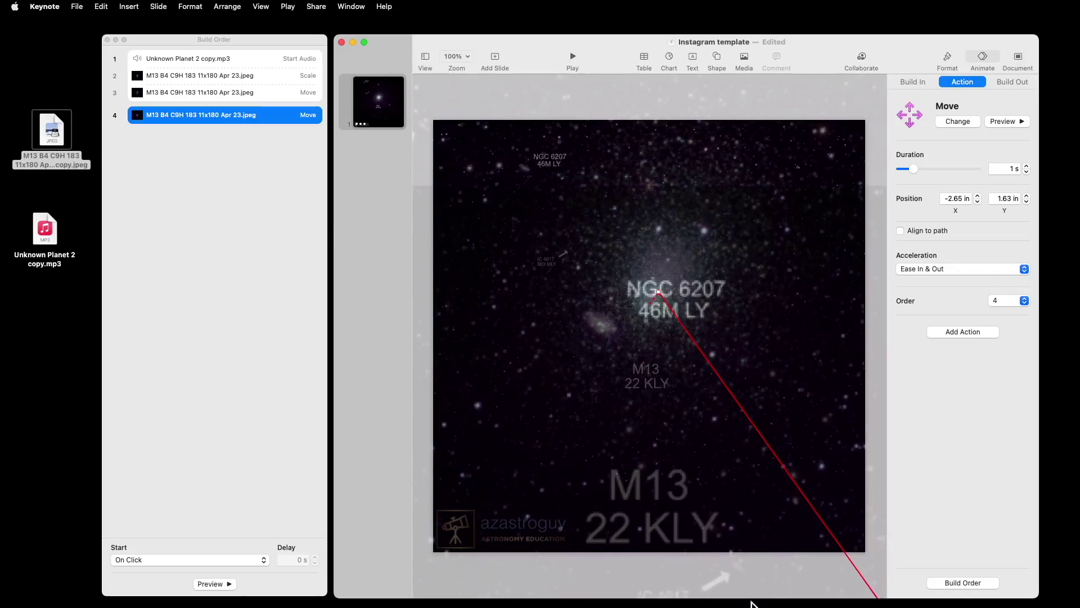
{"action": "left_click", "coordinate": [1008, 122]}
{"action": "left_click", "coordinate": [160, 562]}
{"action": "left_click", "coordinate": [161, 573]}
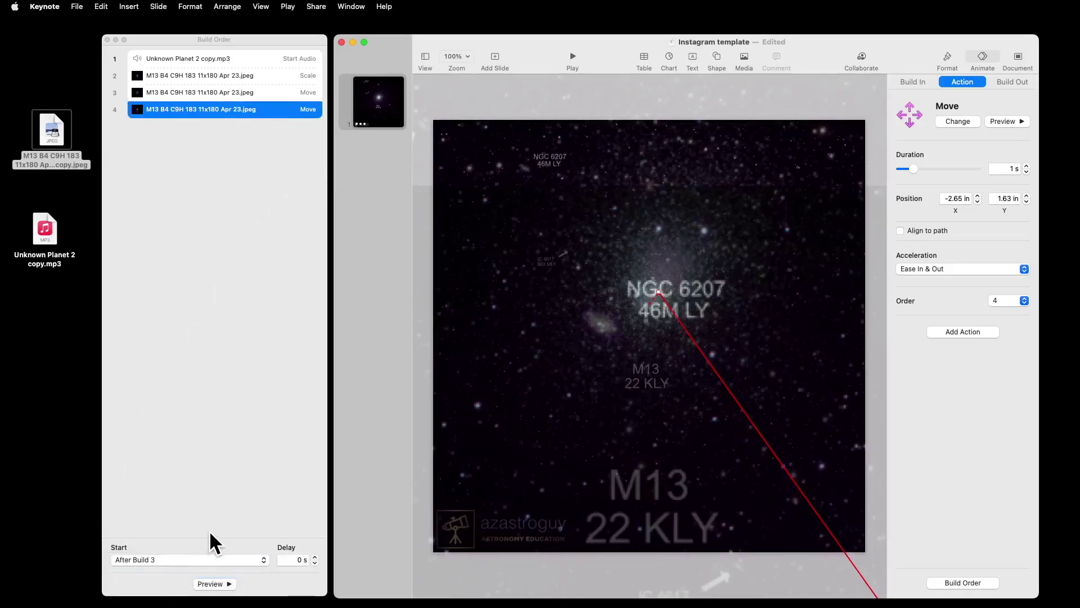
- Add a third Move to -4.31, -4.68 in centring IC 4617, starting After Build 4, and preview
{"action": "left_click", "coordinate": [968, 331]}
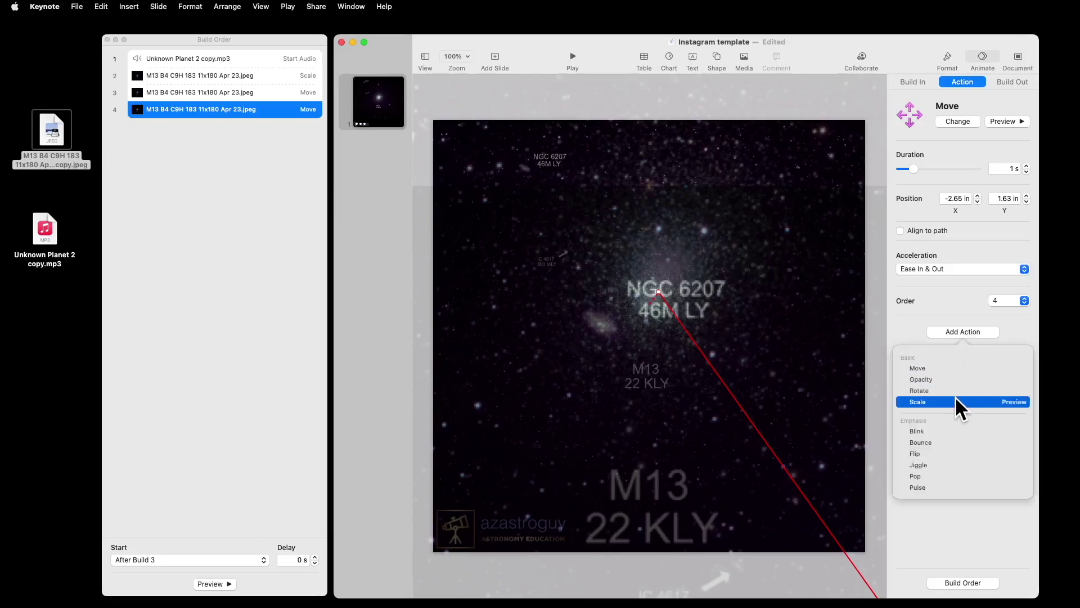
{"action": "left_click", "coordinate": [963, 369]}
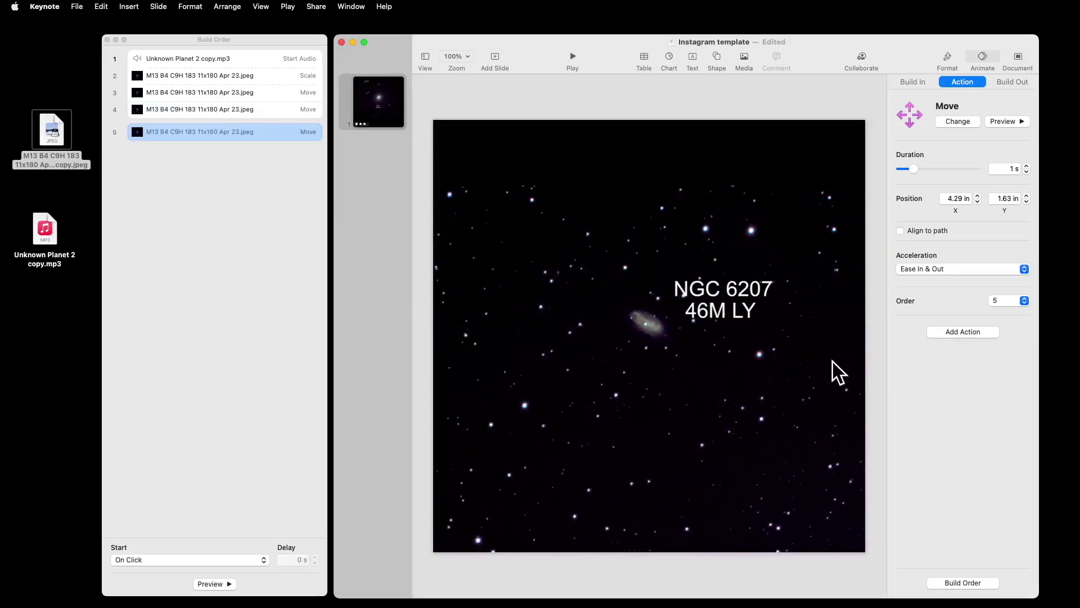
{"action": "left_click_drag", "start_coordinate": [805, 386], "coordinate": [460, 124]}
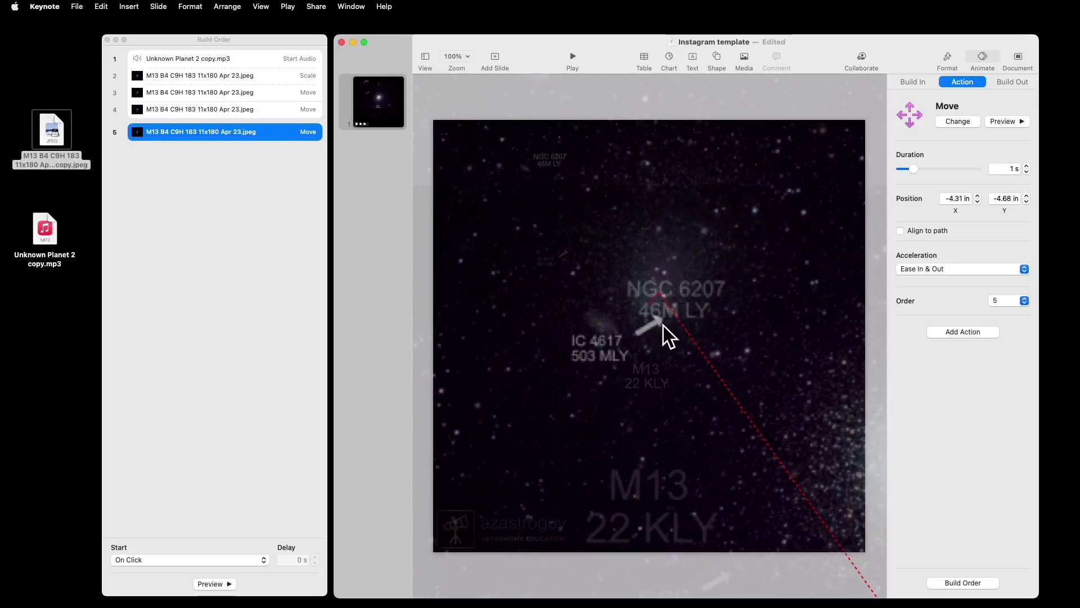
{"action": "left_click", "coordinate": [203, 561]}
{"action": "left_click", "coordinate": [202, 569]}
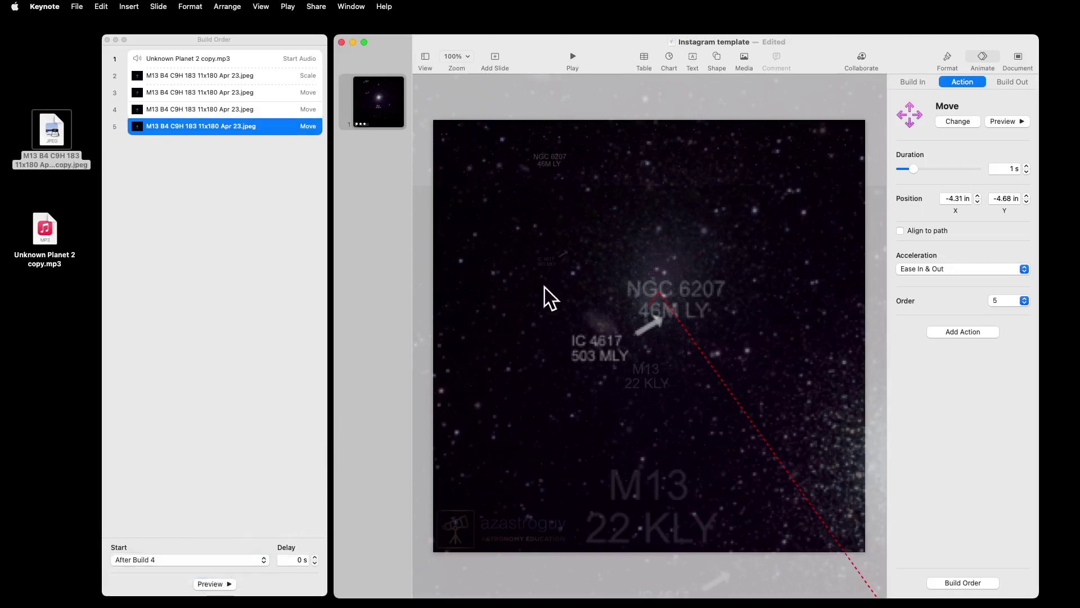
{"action": "left_click", "coordinate": [1001, 120]}
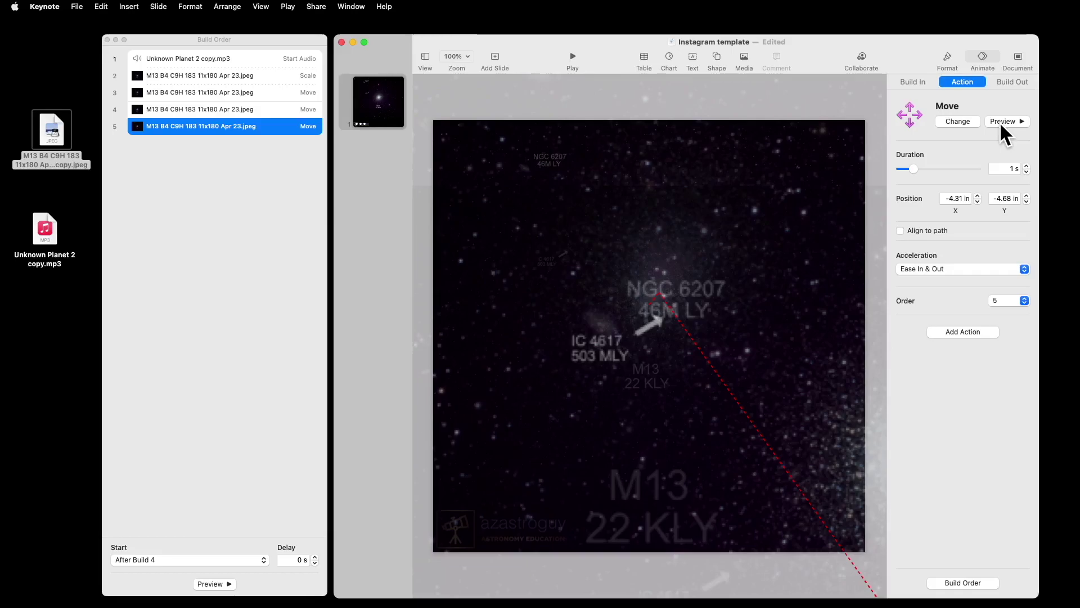
- Add a 400% Scale action as build 6 starting With Build 5, and preview it
{"action": "left_click", "coordinate": [973, 332]}
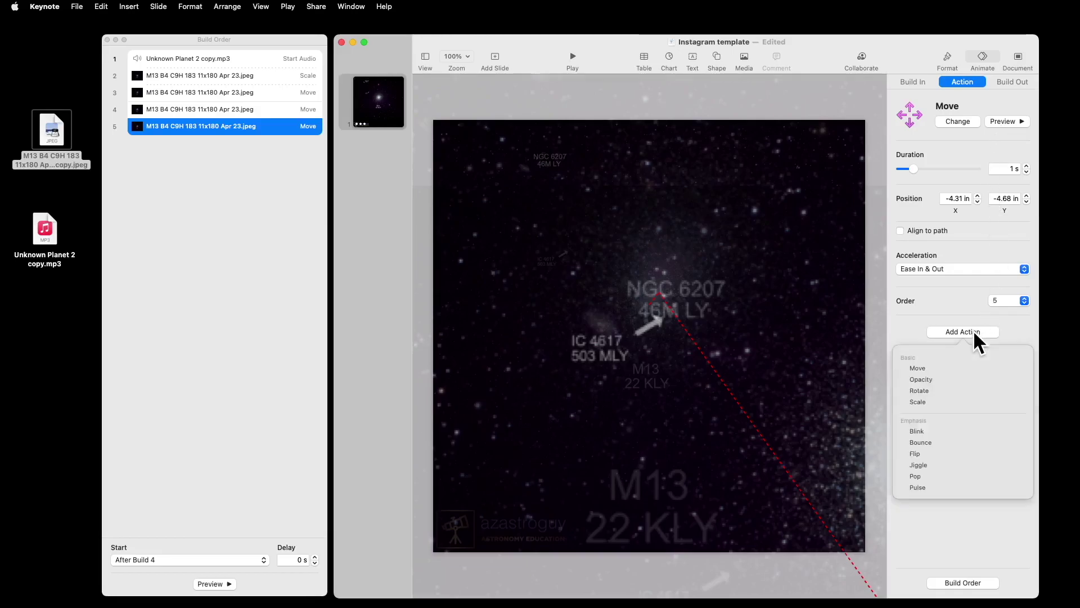
{"action": "left_click", "coordinate": [946, 397]}
{"action": "left_click", "coordinate": [1026, 209]}
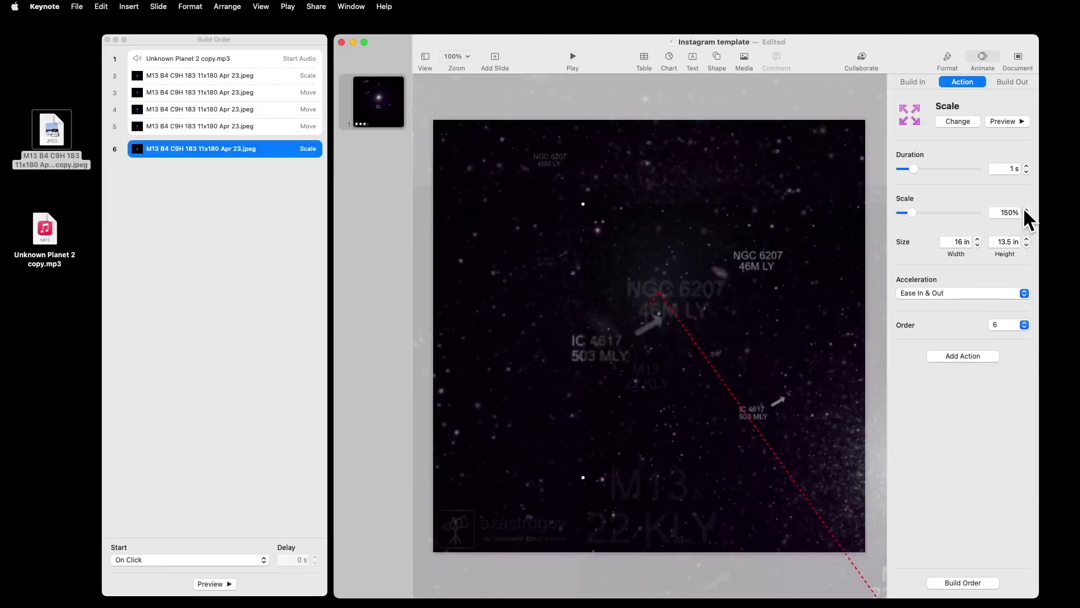
{"action": "left_click", "coordinate": [1026, 209]}
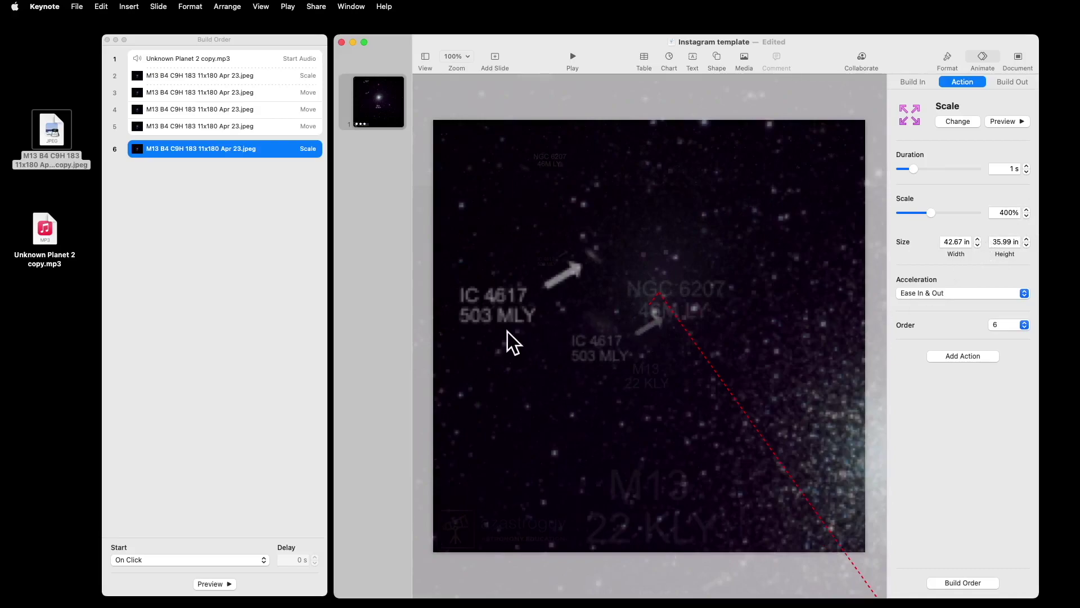
{"action": "left_click", "coordinate": [164, 558]}
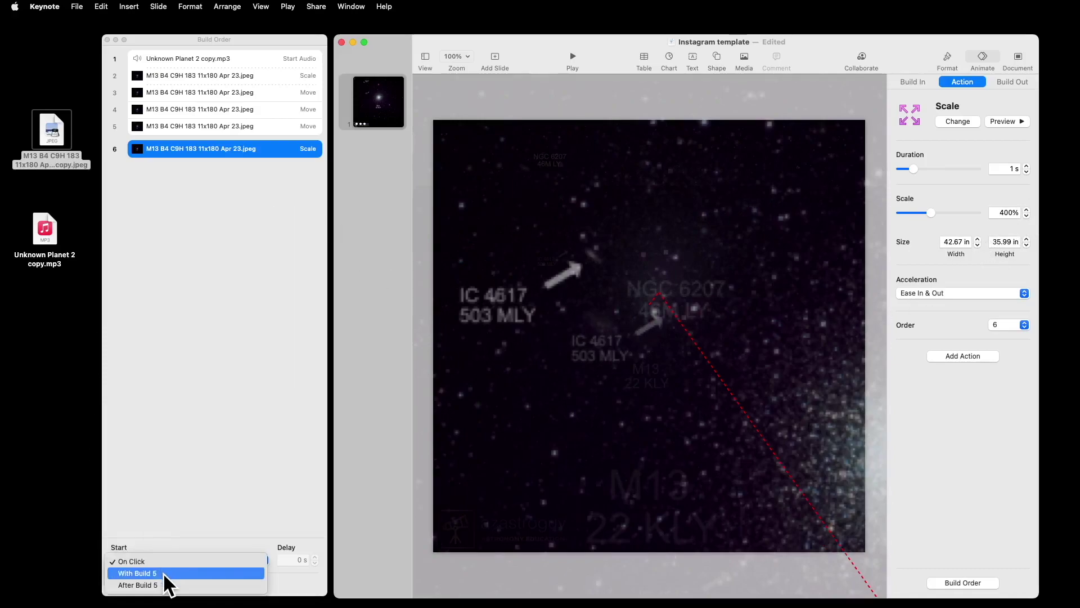
{"action": "left_click", "coordinate": [164, 572]}
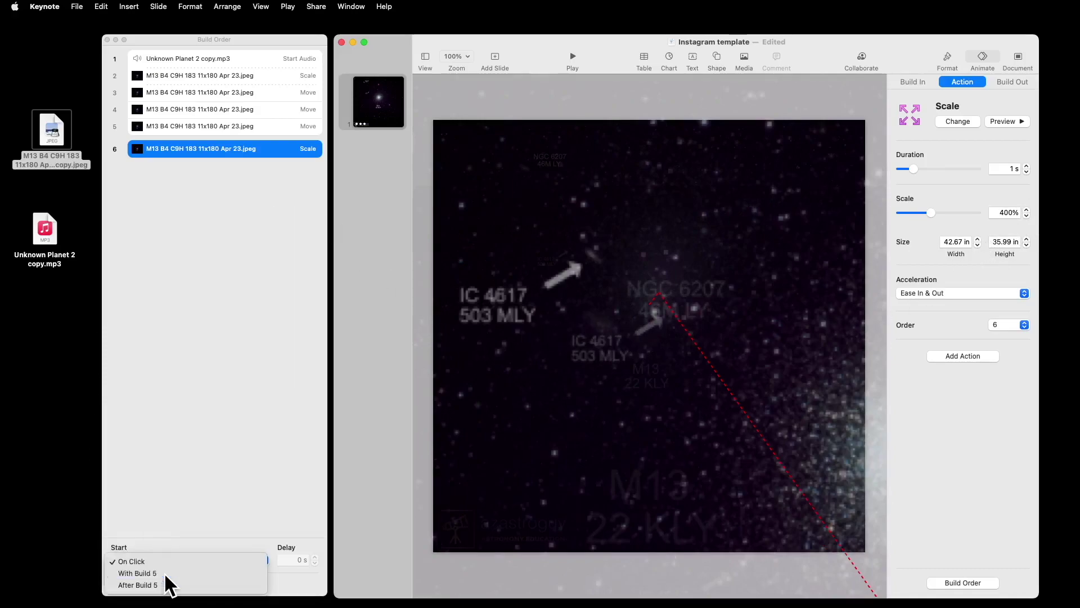
{"action": "left_click", "coordinate": [1007, 121]}
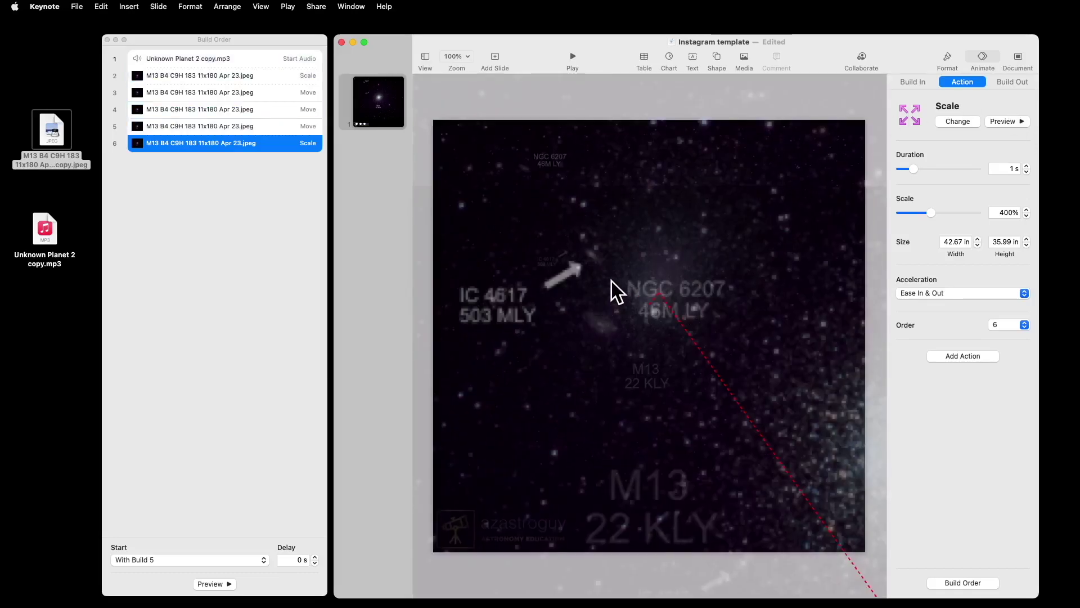
{"action": "left_click", "coordinate": [291, 127]}
- Retarget build 5's move end to about -7.64, -7.41 in and preview the result
{"action": "left_click_drag", "start_coordinate": [617, 349], "coordinate": [681, 396]}
{"action": "left_click", "coordinate": [1021, 118]}
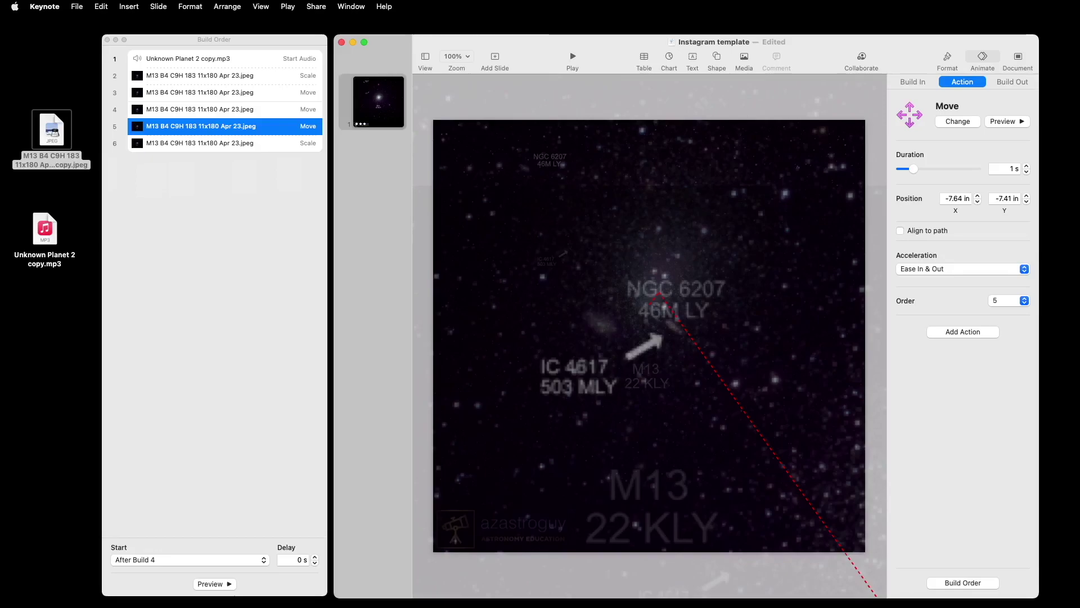
{"action": "left_click", "coordinate": [245, 144]}
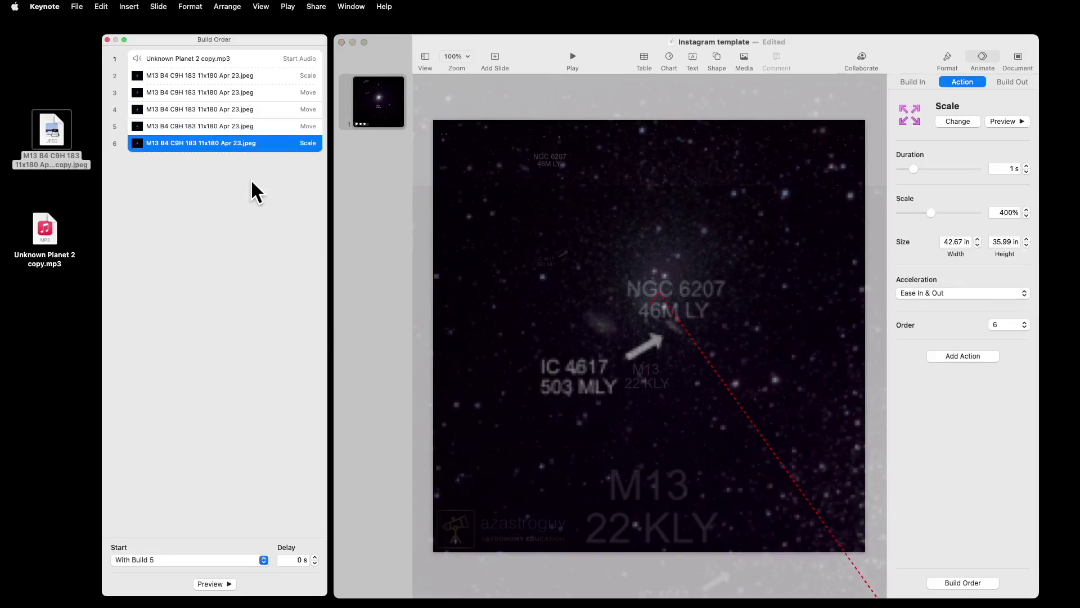
- Add a seventh Move to -15.86, -14.57 in after build 6, then an eighth Scale action
{"action": "left_click", "coordinate": [970, 354]}
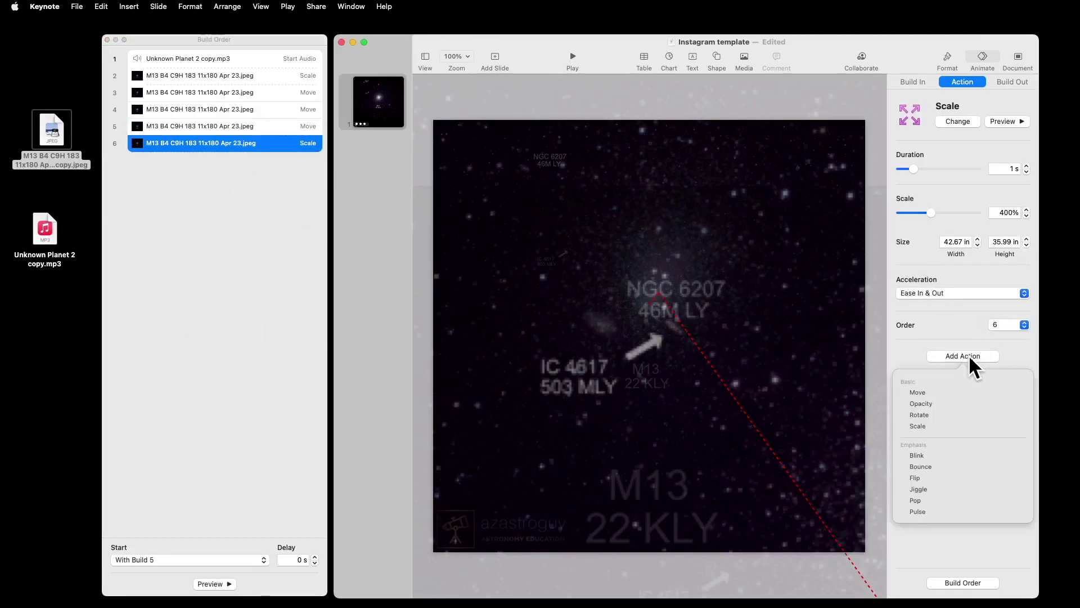
{"action": "left_click", "coordinate": [960, 389]}
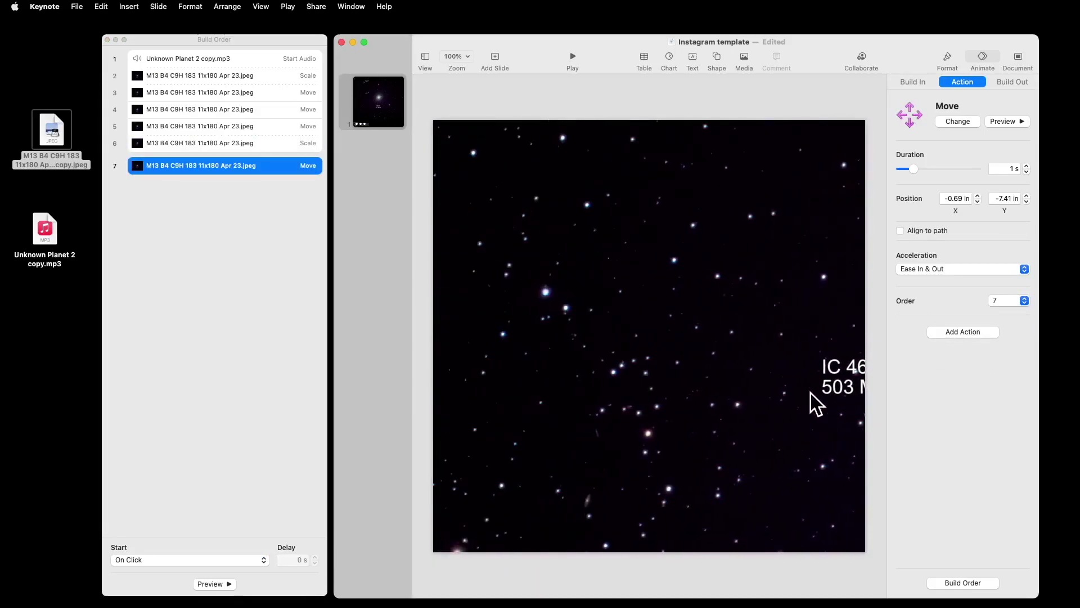
{"action": "left_click_drag", "start_coordinate": [810, 403], "coordinate": [491, 315]}
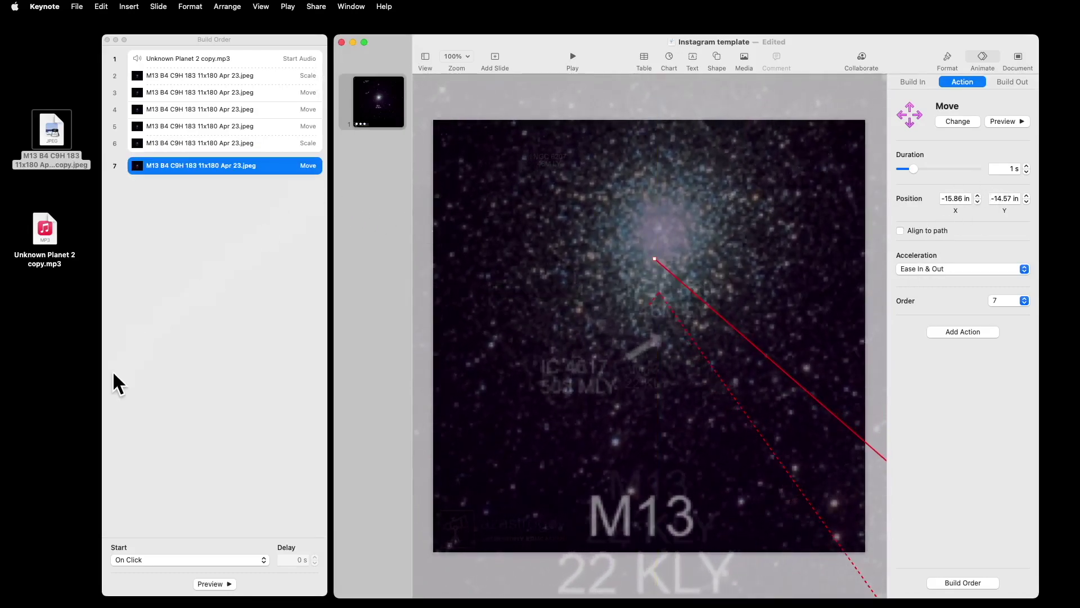
{"action": "left_click", "coordinate": [165, 558]}
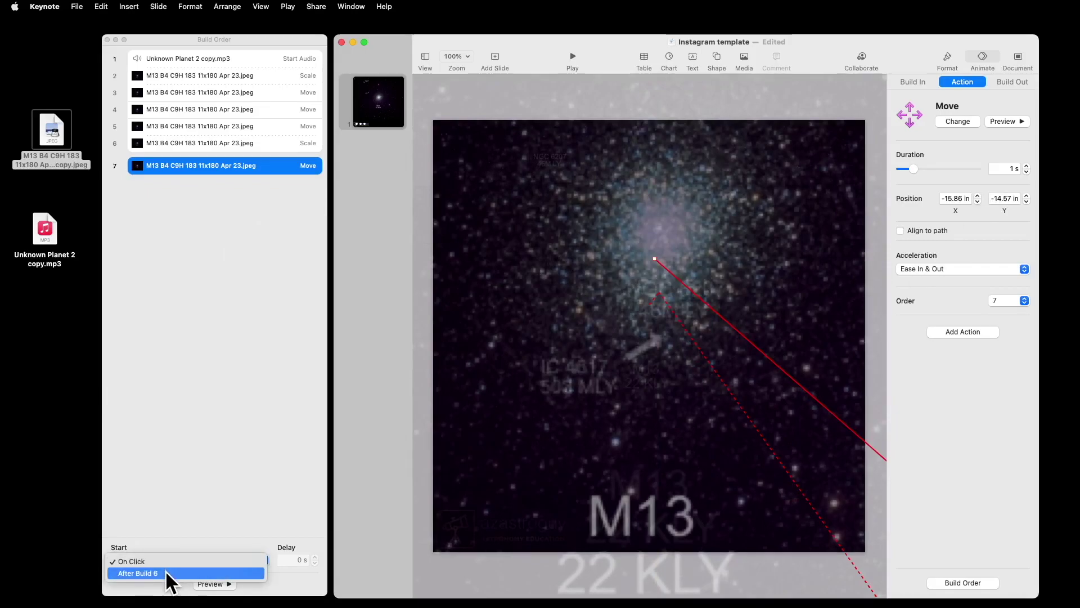
{"action": "left_click", "coordinate": [169, 565]}
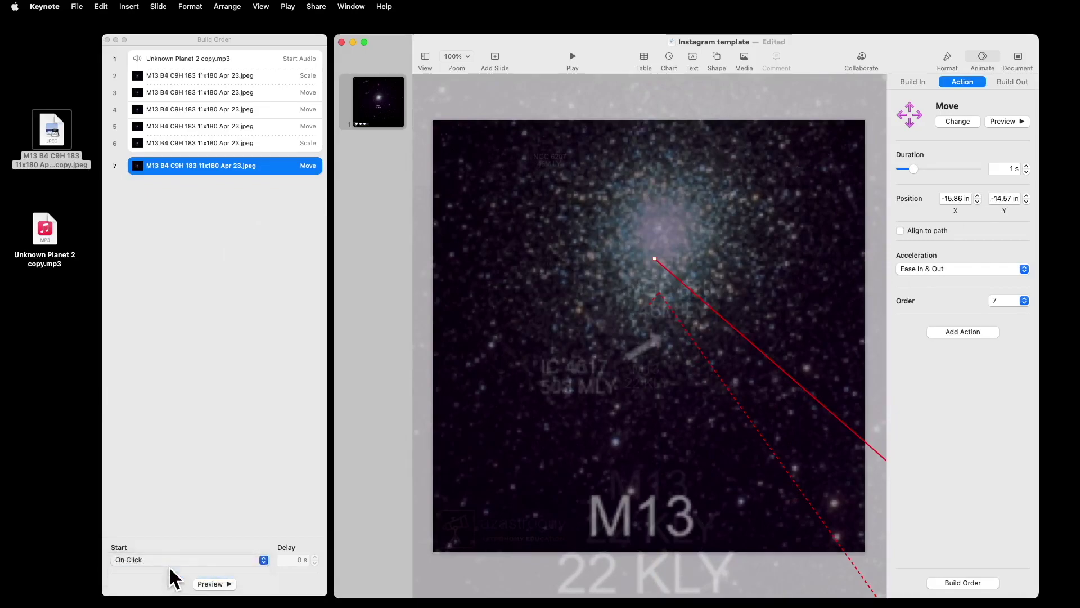
{"action": "left_click", "coordinate": [957, 332]}
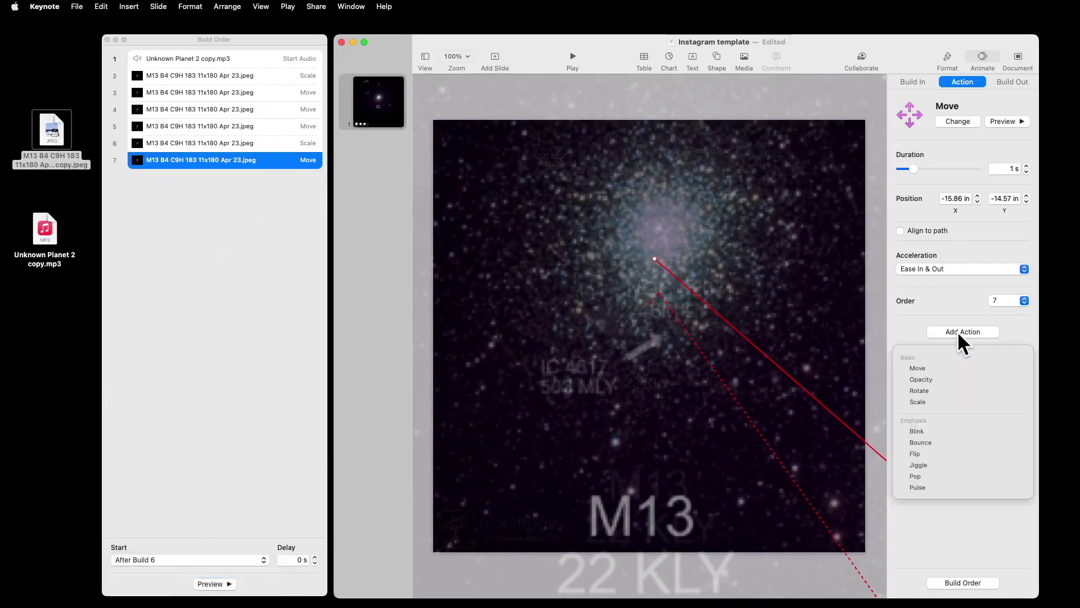
{"action": "left_click", "coordinate": [952, 401]}
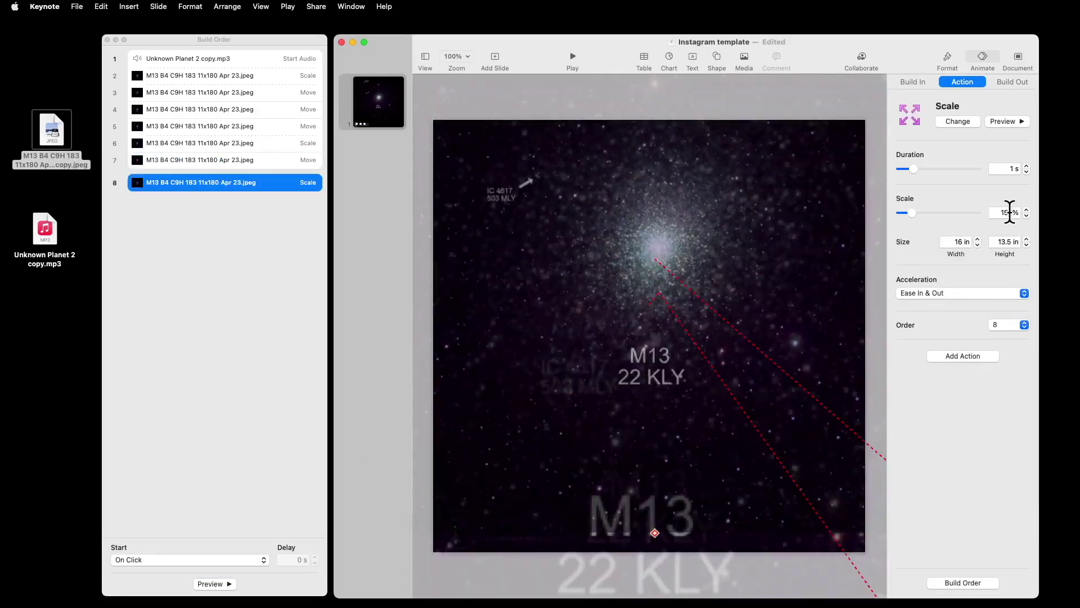
- Set the eighth build's Scale value to 125%
{"action": "left_click", "coordinate": [1013, 212]}
{"action": "left_click_drag", "start_coordinate": [1013, 212], "coordinate": [999, 212]}
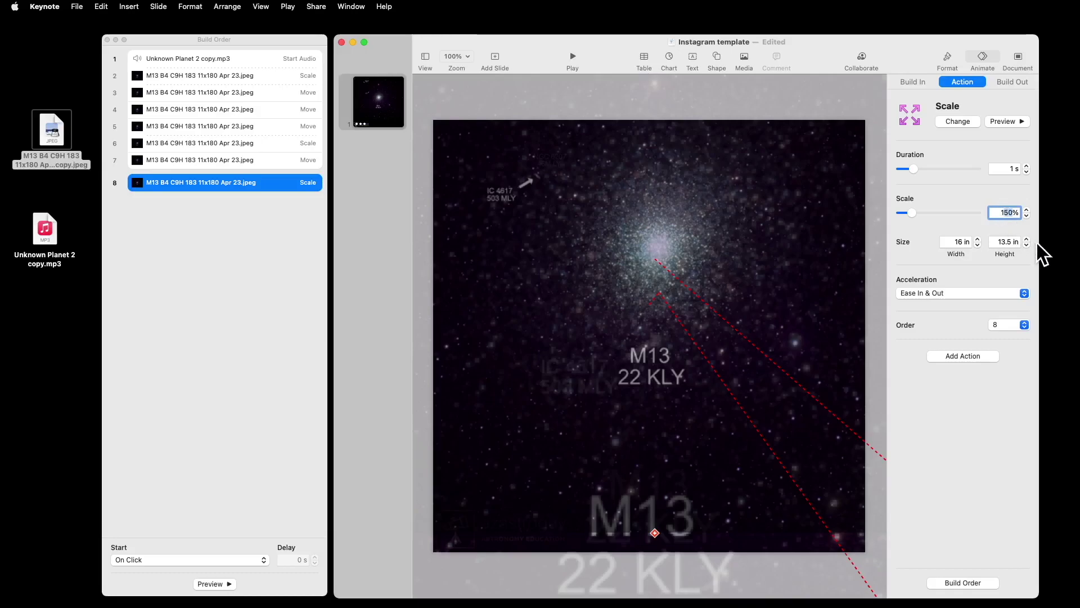
{"action": "left_click", "coordinate": [978, 355]}
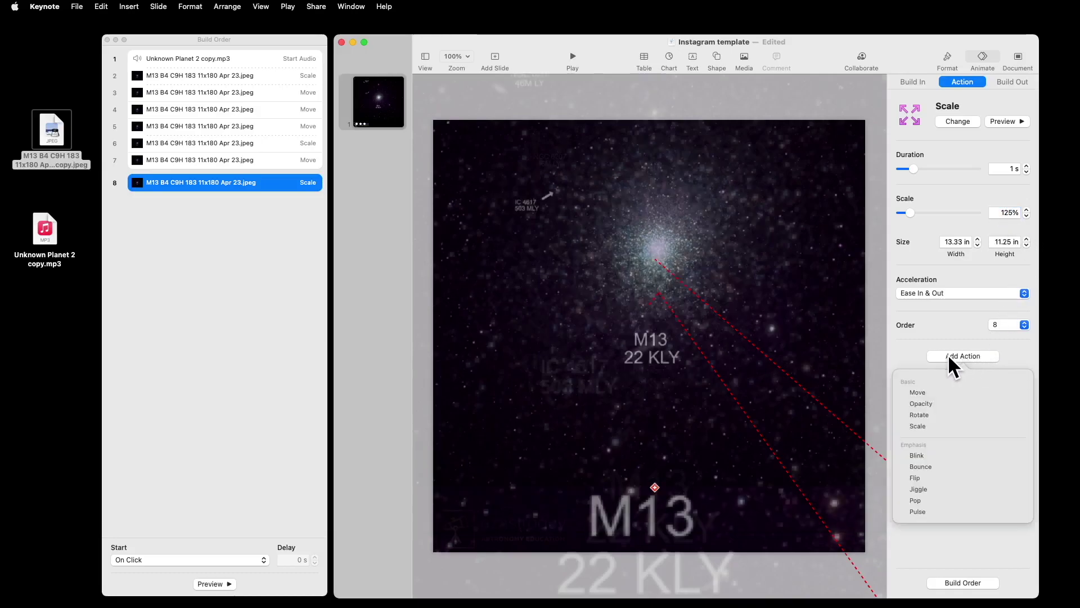
{"action": "left_click", "coordinate": [202, 180]}
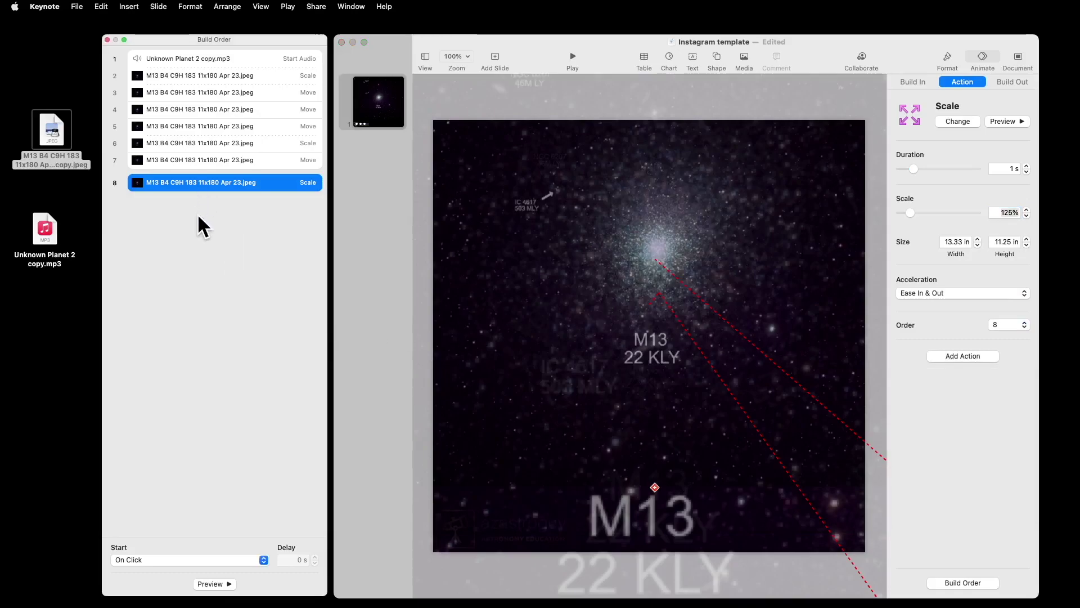
- Make the 125% scale start With Build 7 and preview it
{"action": "left_click", "coordinate": [186, 558]}
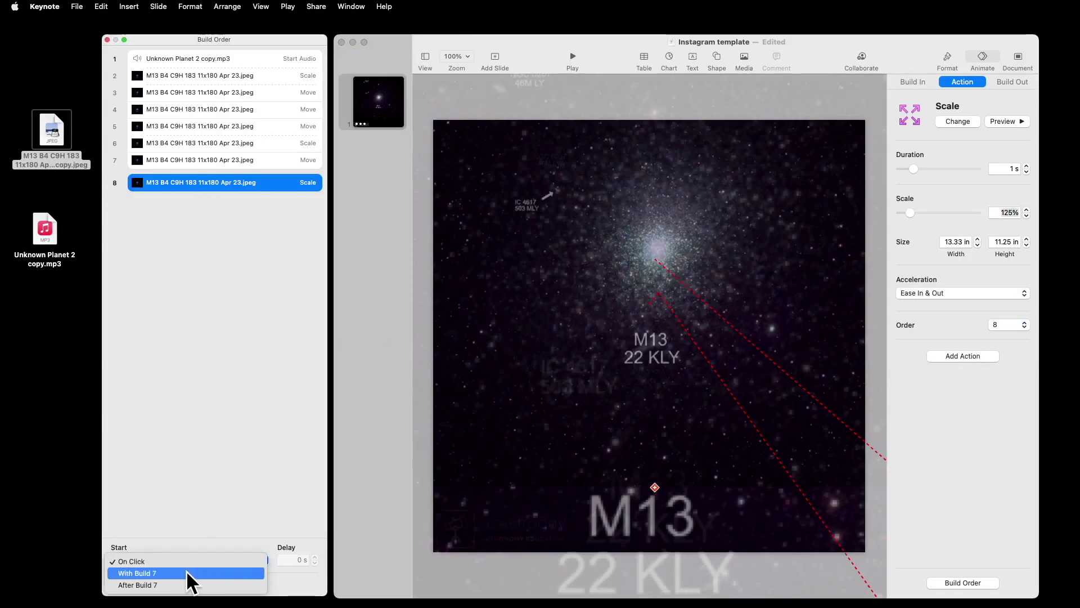
{"action": "left_click", "coordinate": [187, 569]}
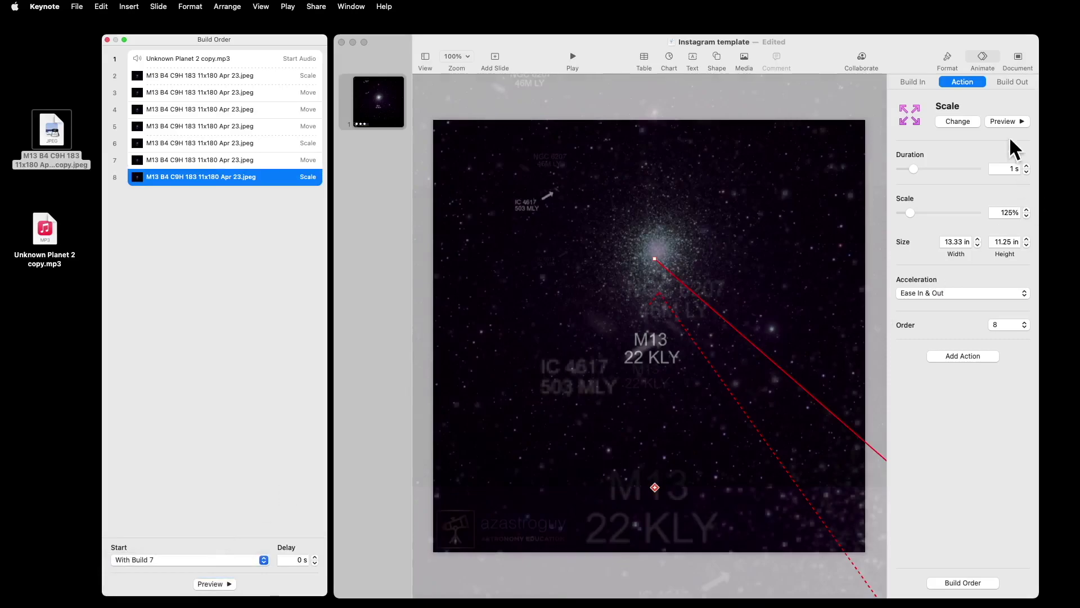
{"action": "left_click", "coordinate": [1004, 120]}
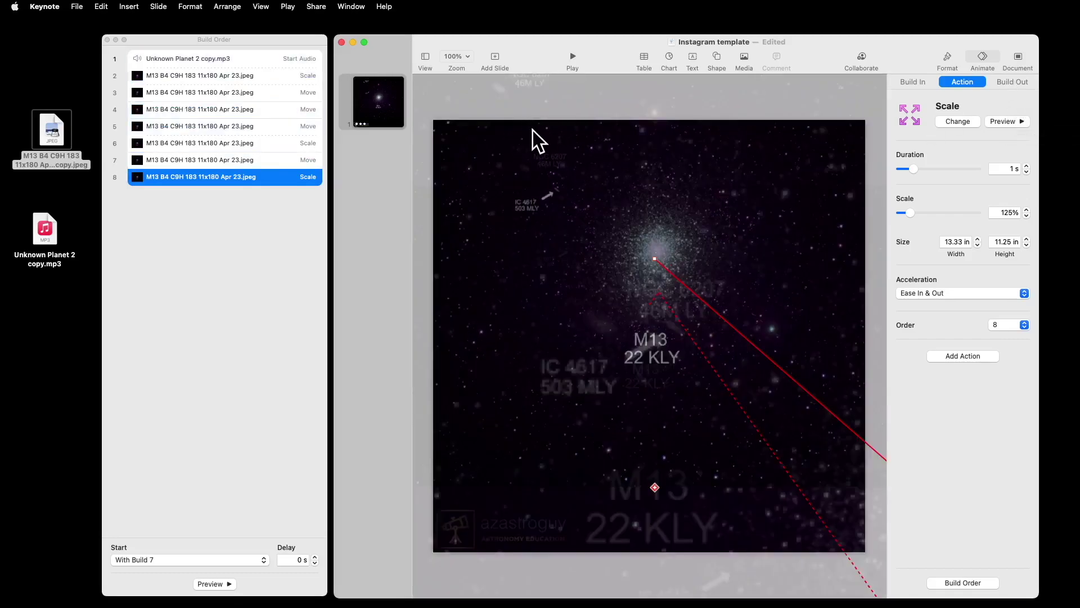
- Drag build 7's move end point lower to about −1.1, −0.08 in and preview the pan
{"action": "left_click", "coordinate": [243, 160]}
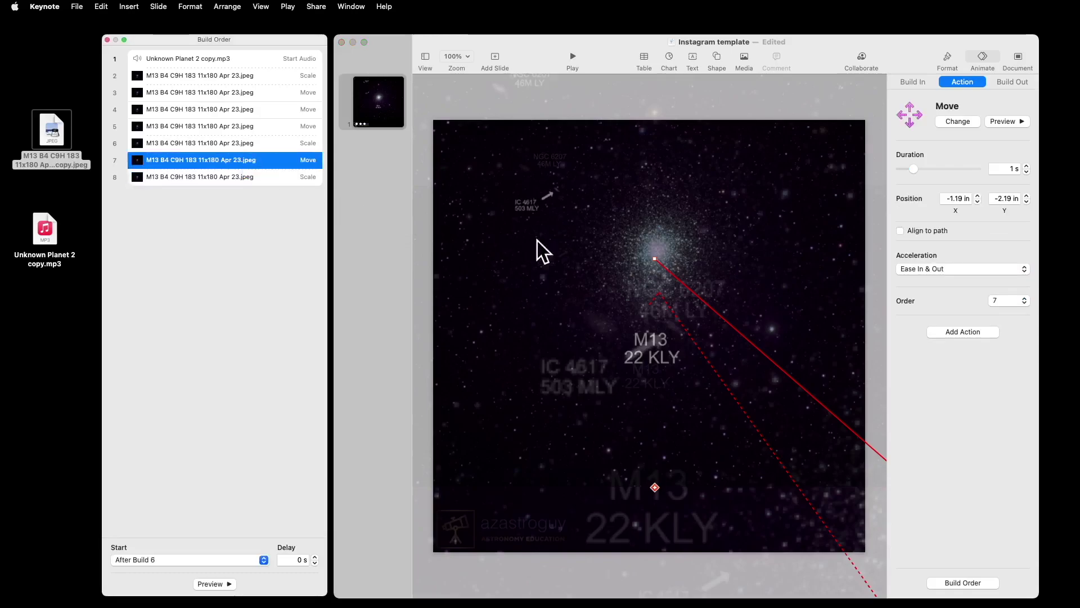
{"action": "left_click", "coordinate": [634, 236]}
{"action": "left_click_drag", "start_coordinate": [634, 236], "coordinate": [630, 338]}
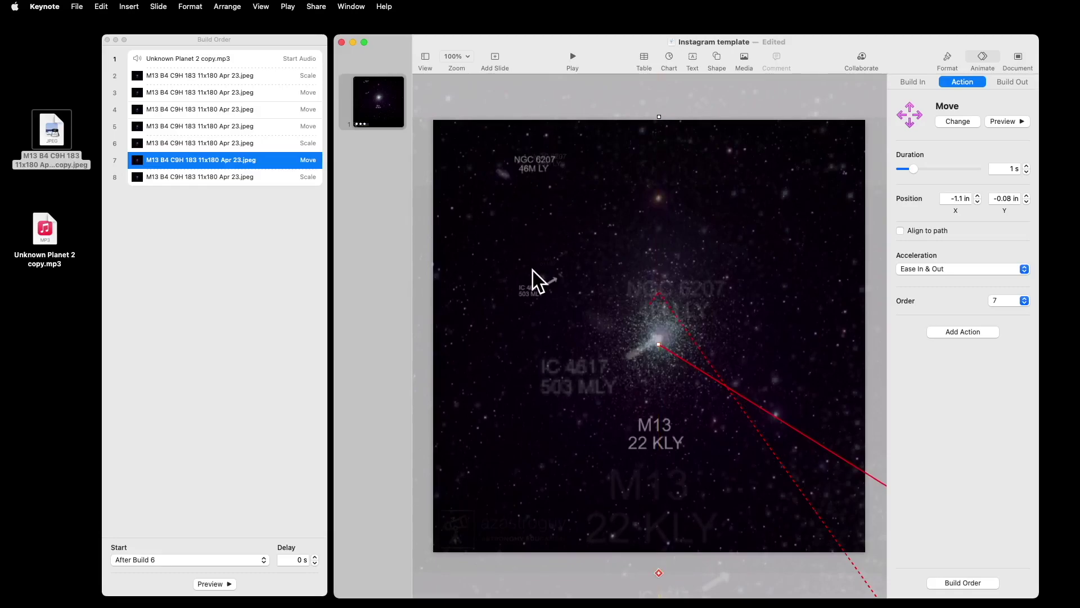
{"action": "left_click", "coordinate": [1007, 121]}
{"action": "left_click", "coordinate": [215, 177]}
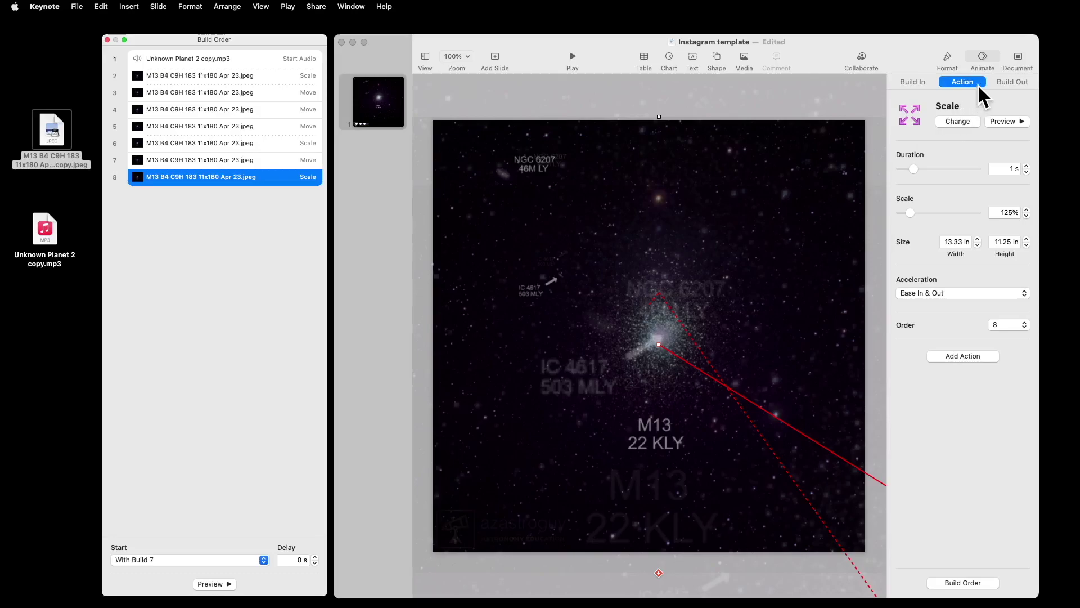
- Add a Dissolve build-out to the photo with a 6-second duration
{"action": "left_click", "coordinate": [1012, 82]}
{"action": "left_click", "coordinate": [974, 123]}
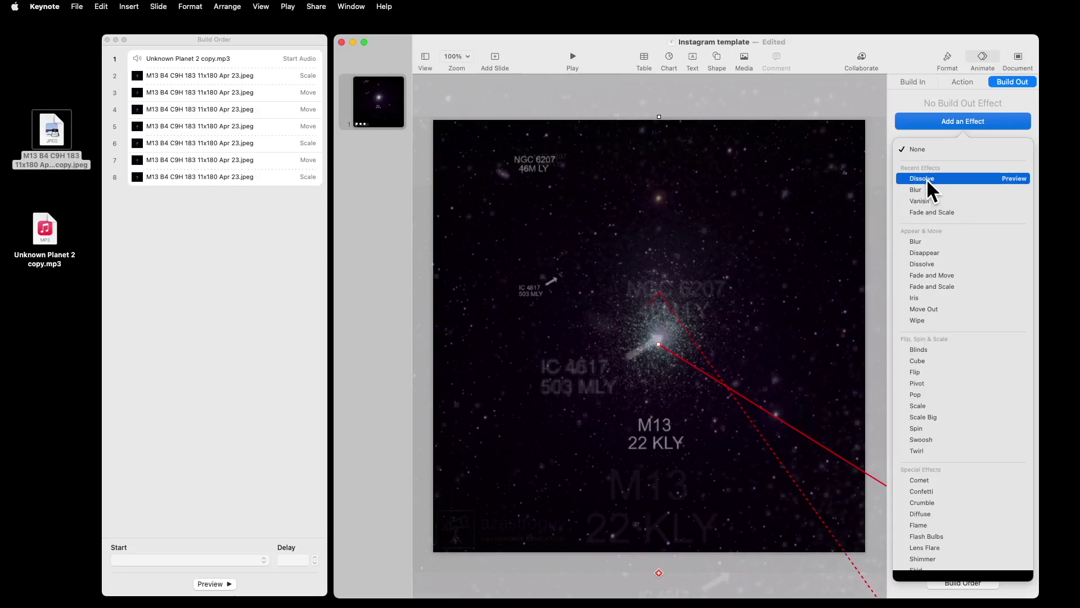
{"action": "left_click", "coordinate": [927, 178]}
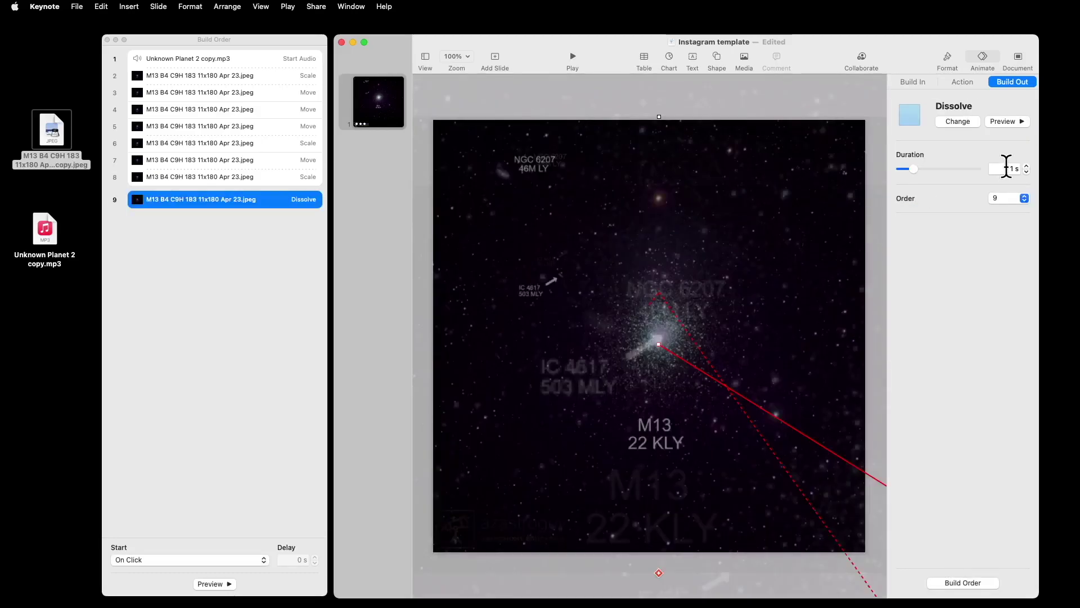
{"action": "left_click", "coordinate": [1010, 167]}
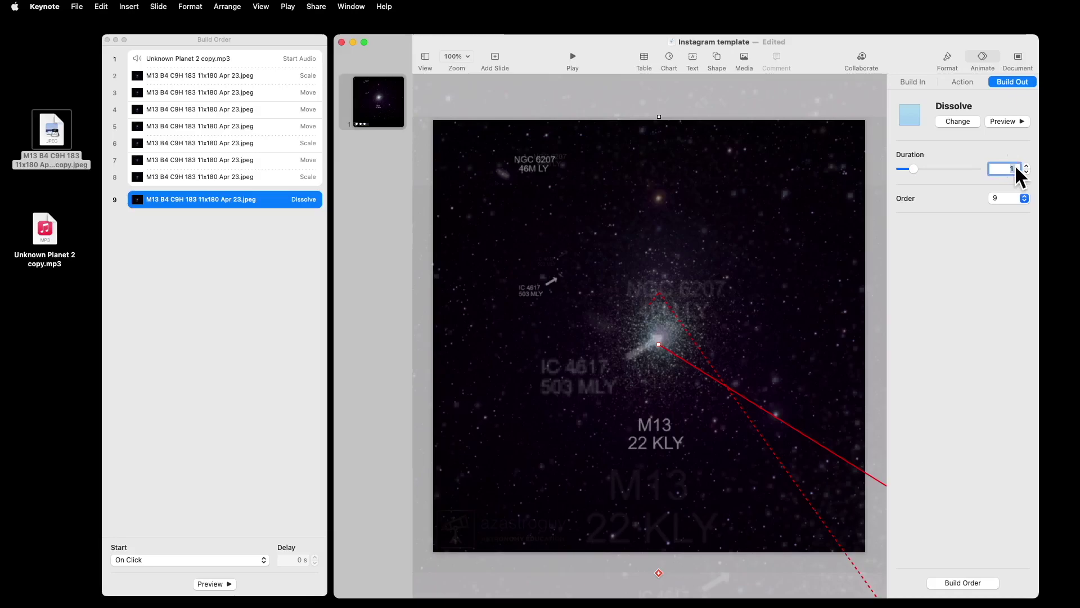
{"action": "type", "text": "6"}
{"action": "key", "text": "Return"}
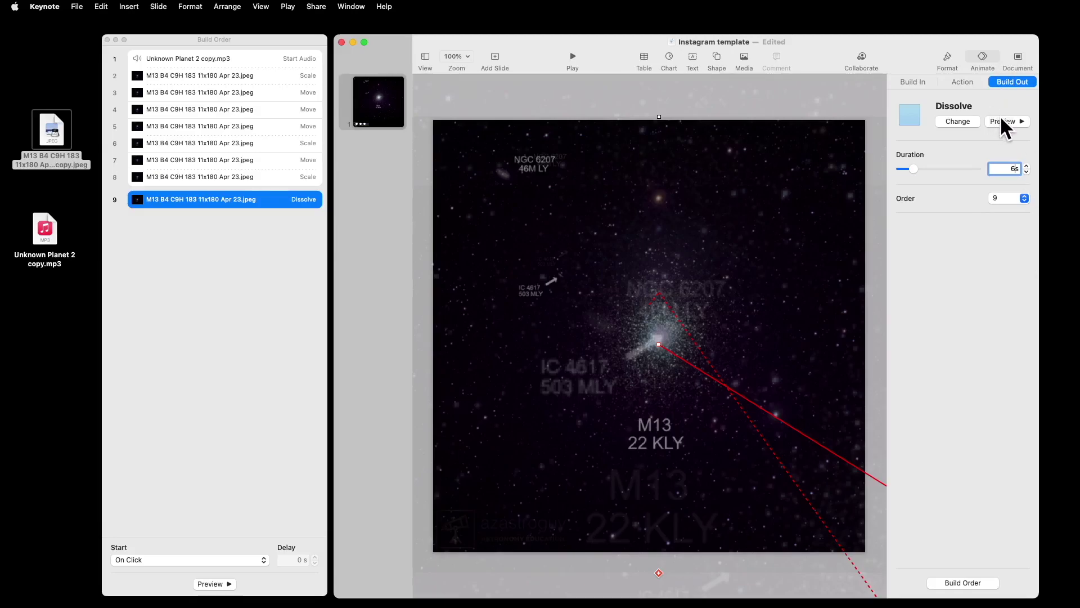
{"action": "left_click", "coordinate": [207, 198]}
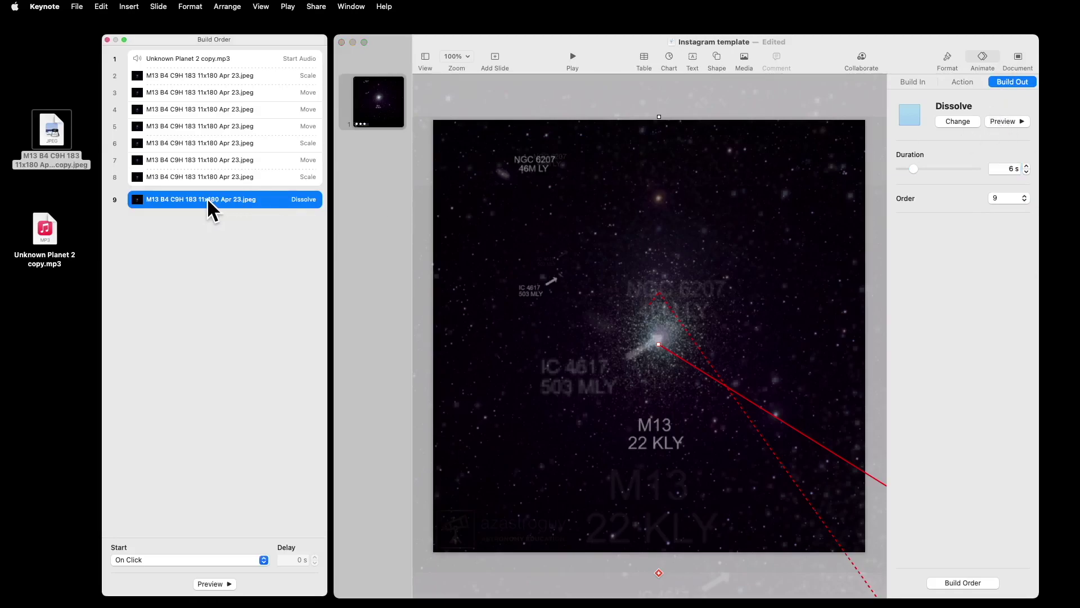
- Start the dissolve After Build 8 and preview it
{"action": "left_click", "coordinate": [169, 559]}
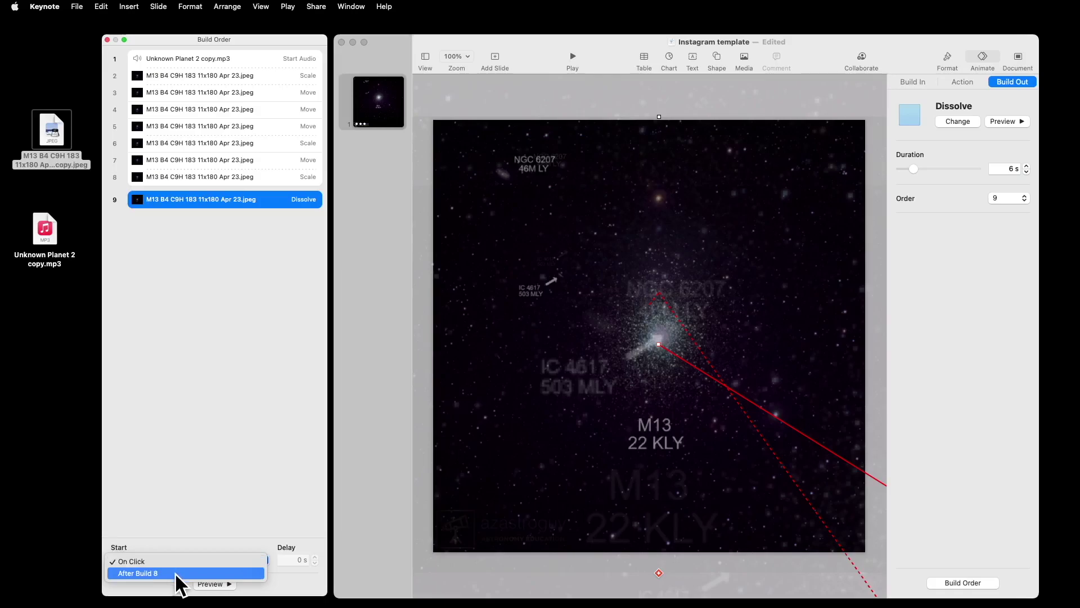
{"action": "left_click", "coordinate": [175, 570]}
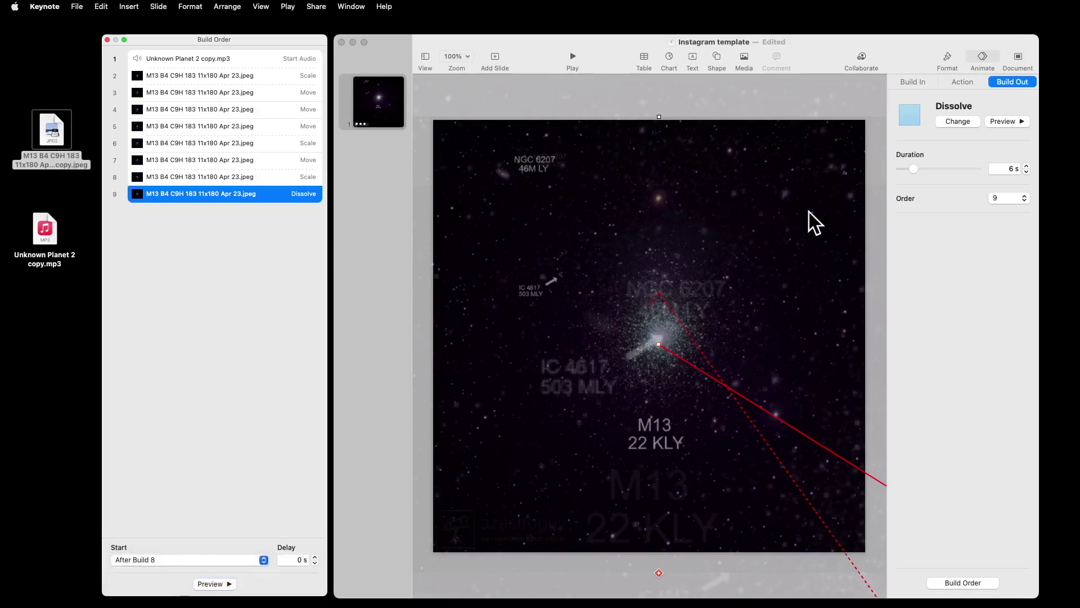
{"action": "left_click", "coordinate": [1001, 119]}
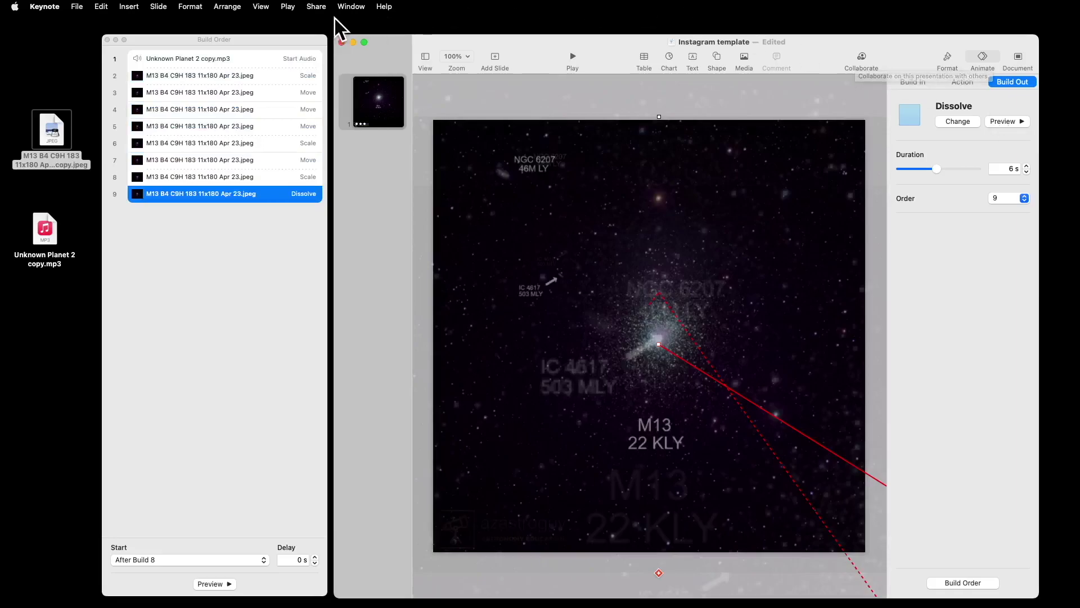
{"action": "left_click", "coordinate": [225, 8]}
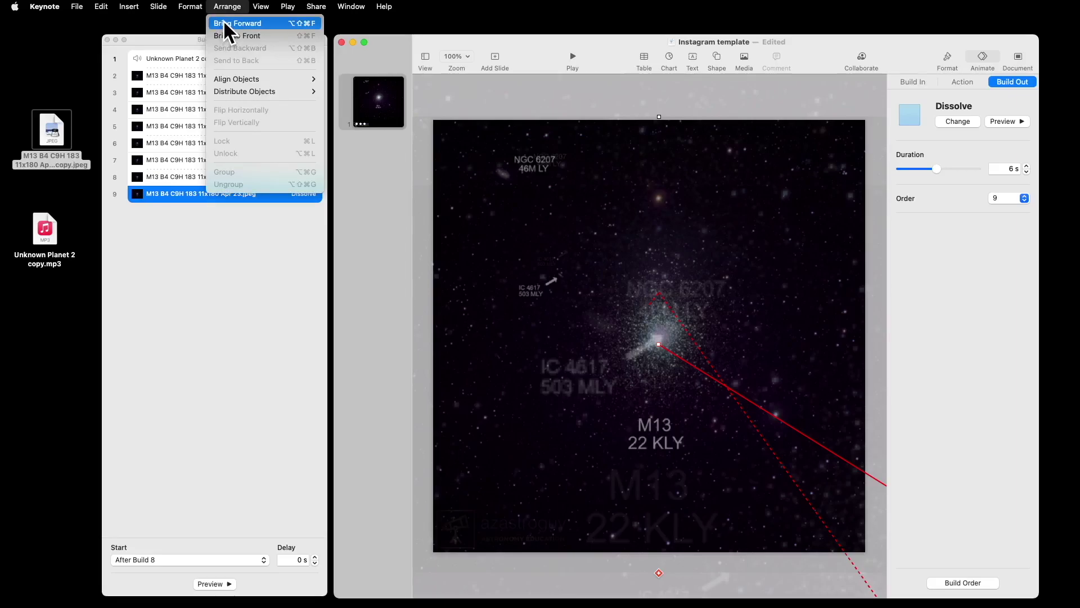
{"action": "left_click", "coordinate": [508, 240]}
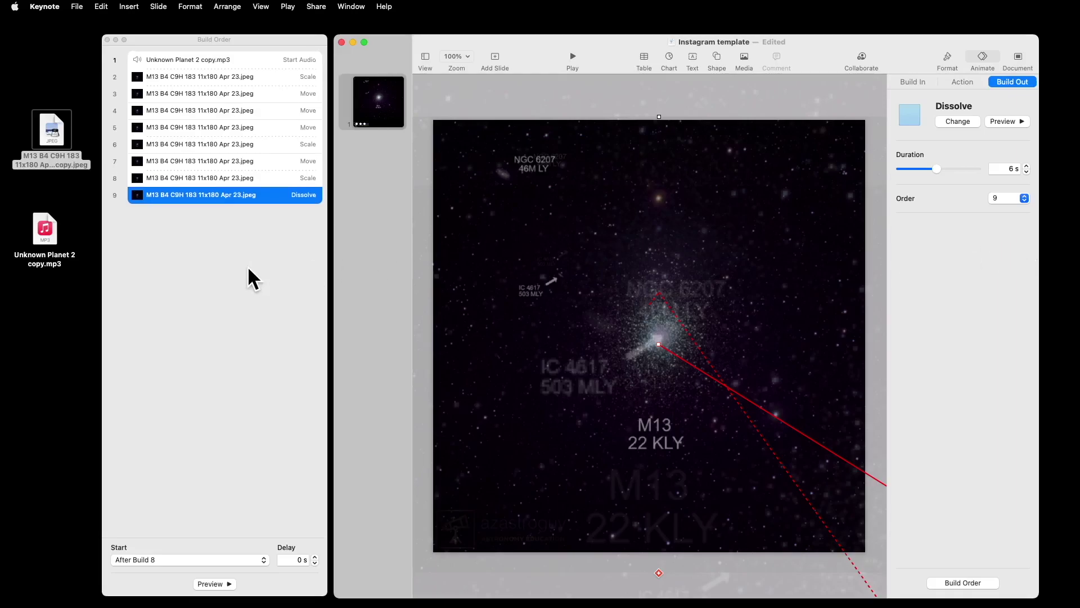
- Change the durations of builds 2, 3 and 4 to 10, 5 and 5 seconds
{"action": "left_click", "coordinate": [261, 75]}
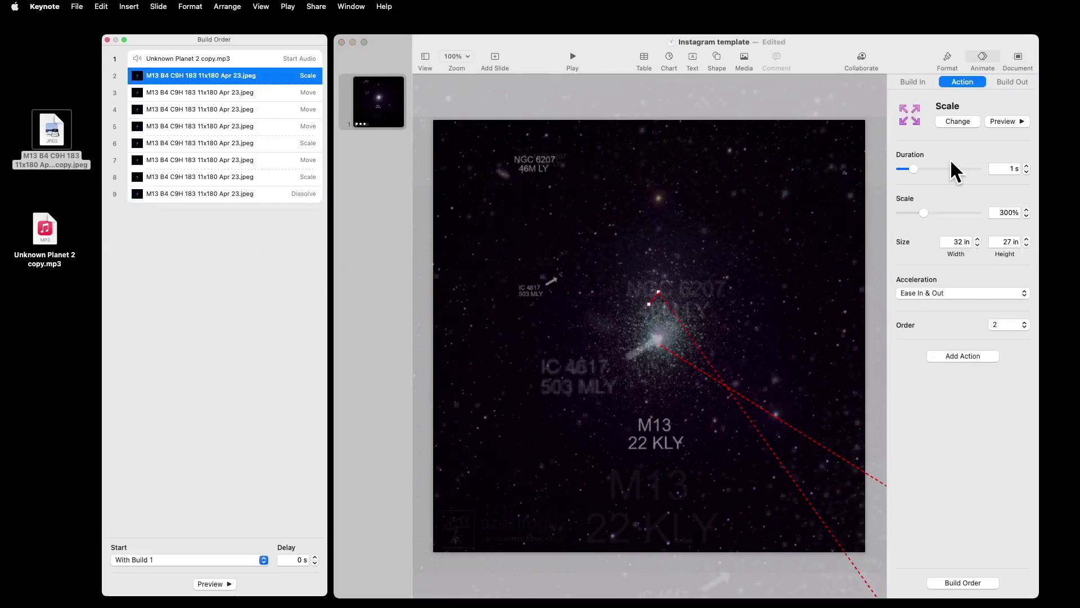
{"action": "left_click", "coordinate": [1010, 168]}
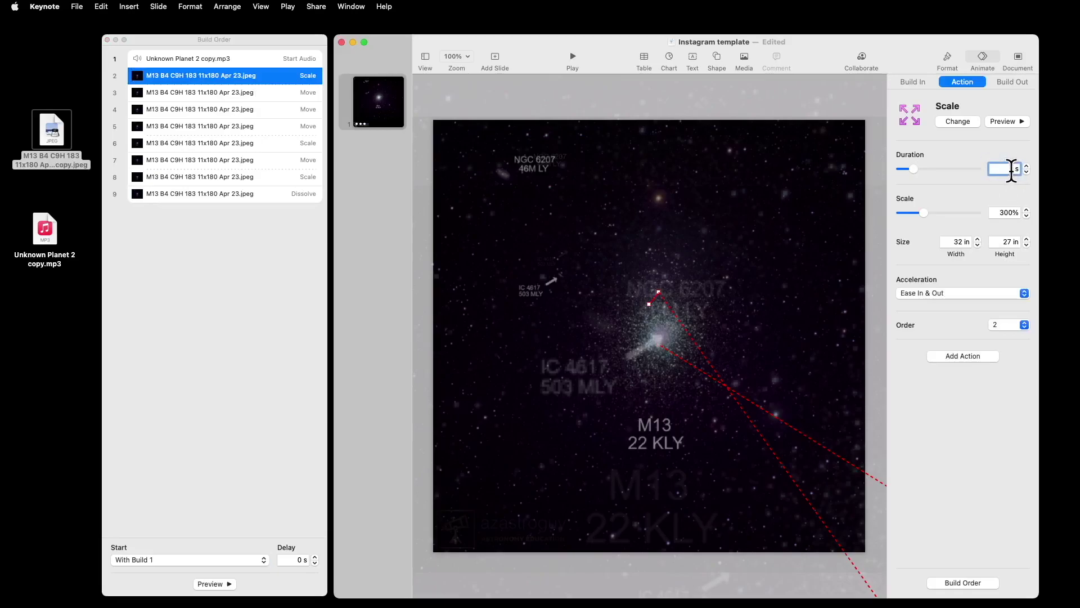
{"action": "type", "text": "10"}
{"action": "left_click", "coordinate": [297, 91]}
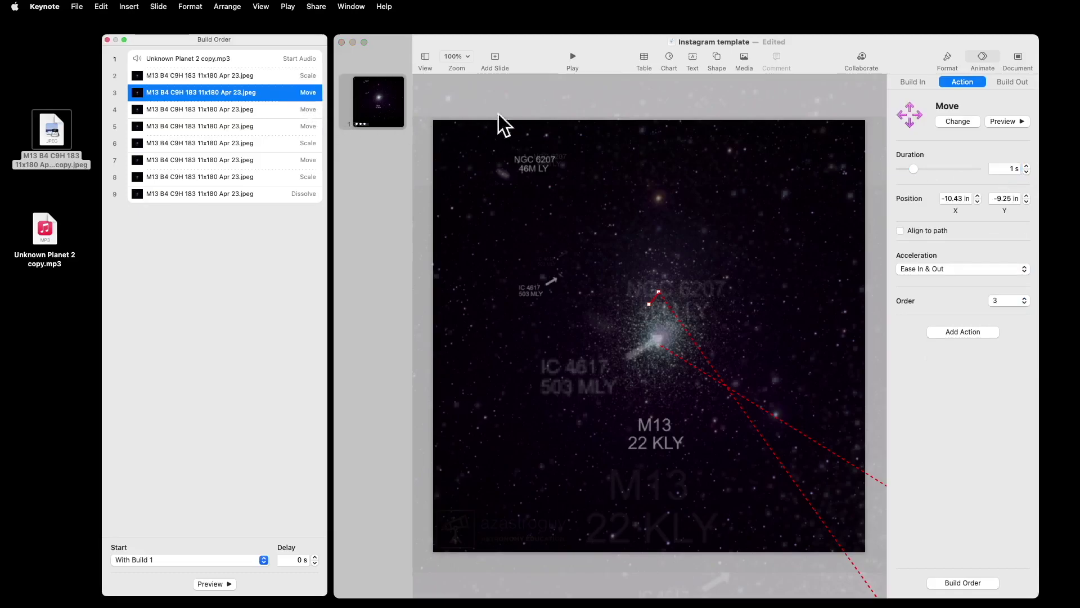
{"action": "left_click", "coordinate": [1010, 164]}
{"action": "type", "text": "5 s"}
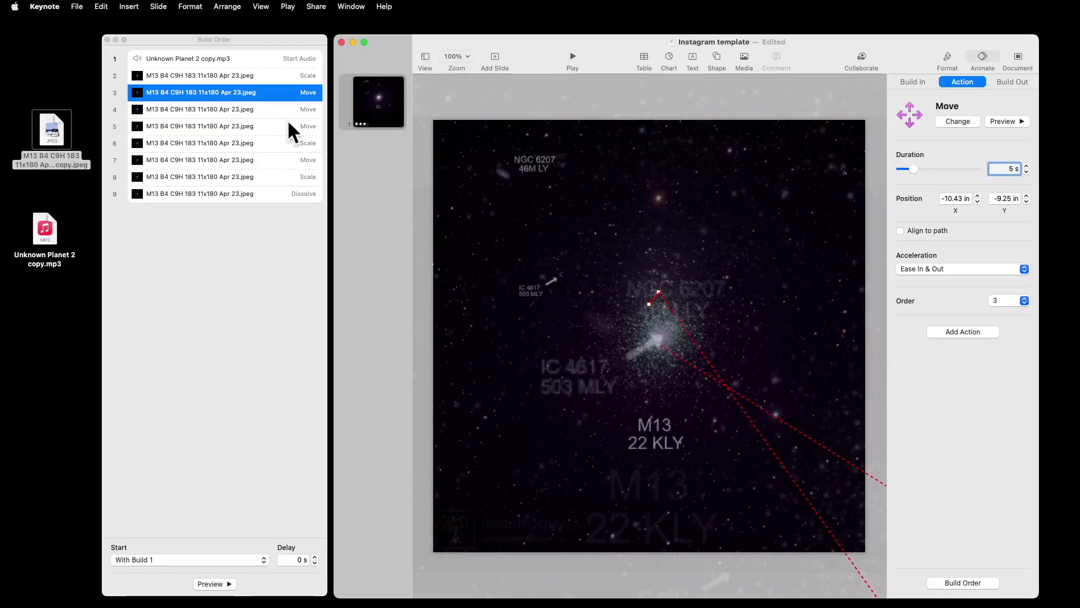
{"action": "left_click", "coordinate": [246, 106]}
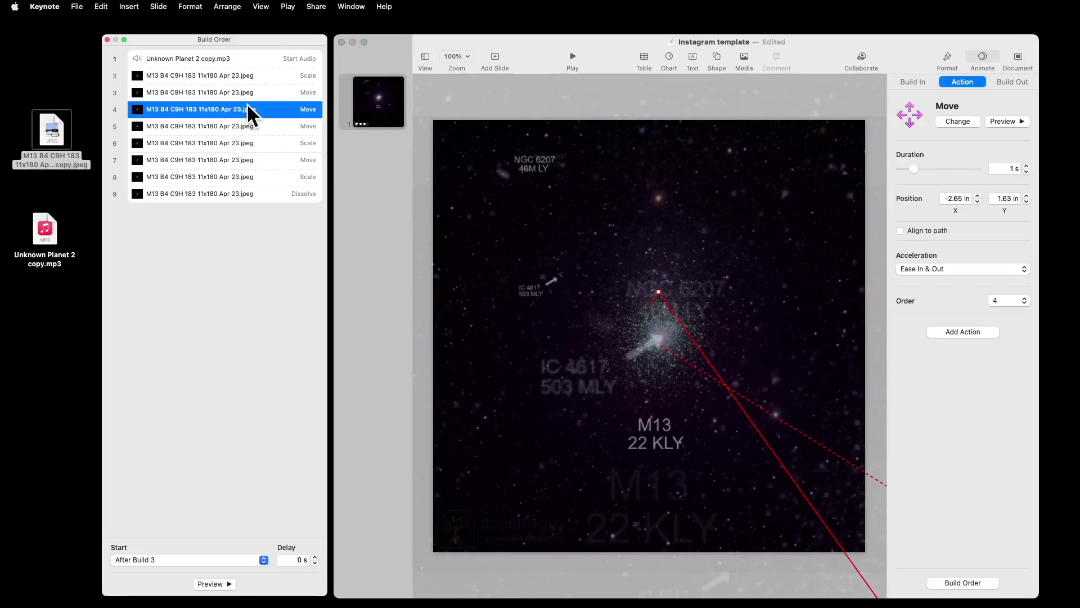
{"action": "left_click", "coordinate": [1012, 167]}
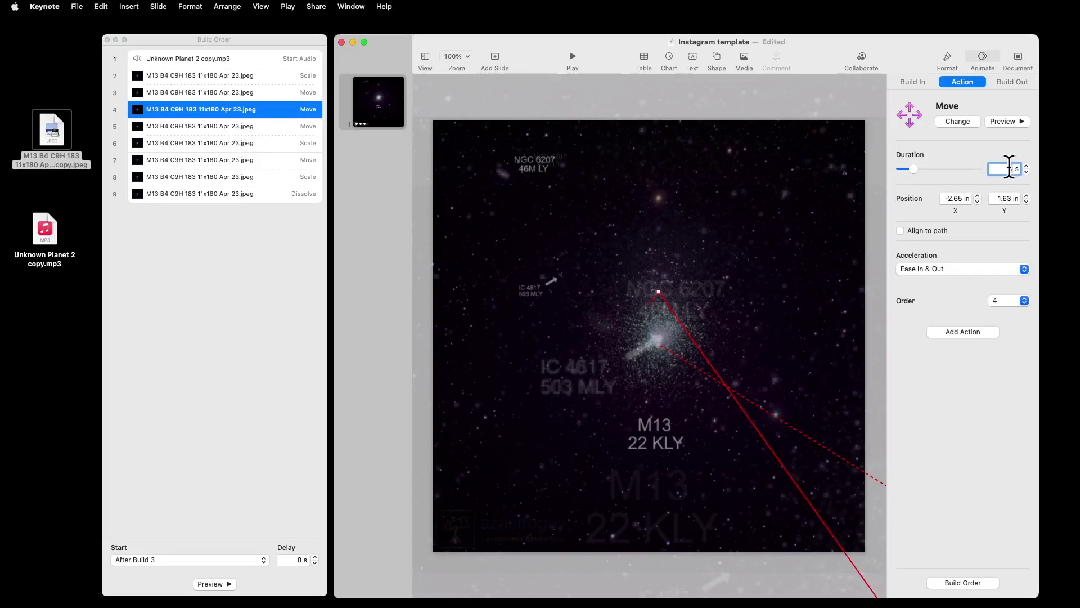
{"action": "type", "text": "5"}
- Set 5-second durations on builds 5 through 8
{"action": "left_click", "coordinate": [246, 126]}
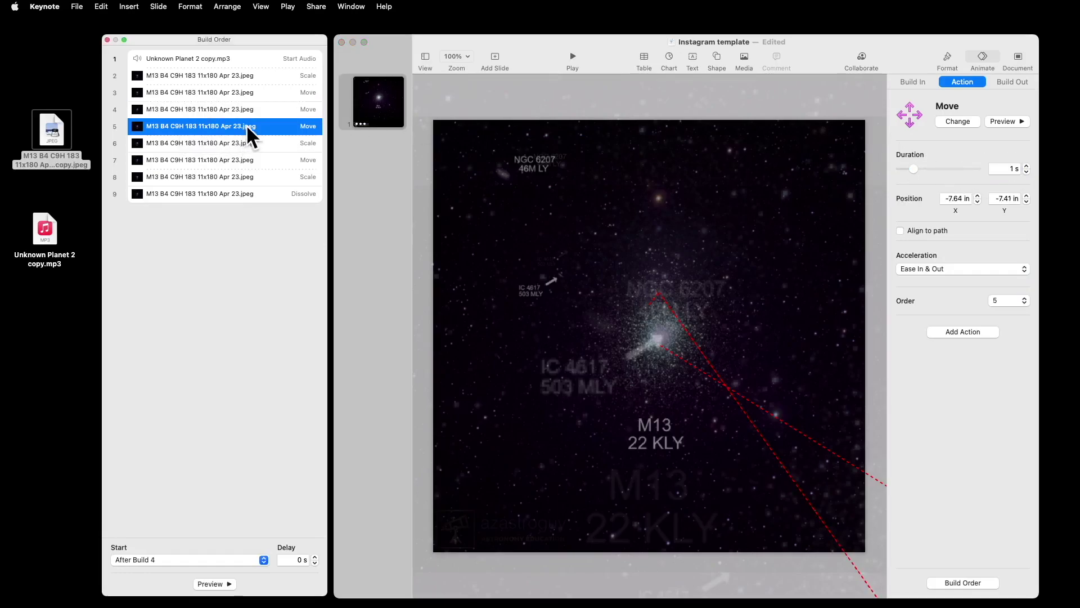
{"action": "left_click", "coordinate": [1013, 168]}
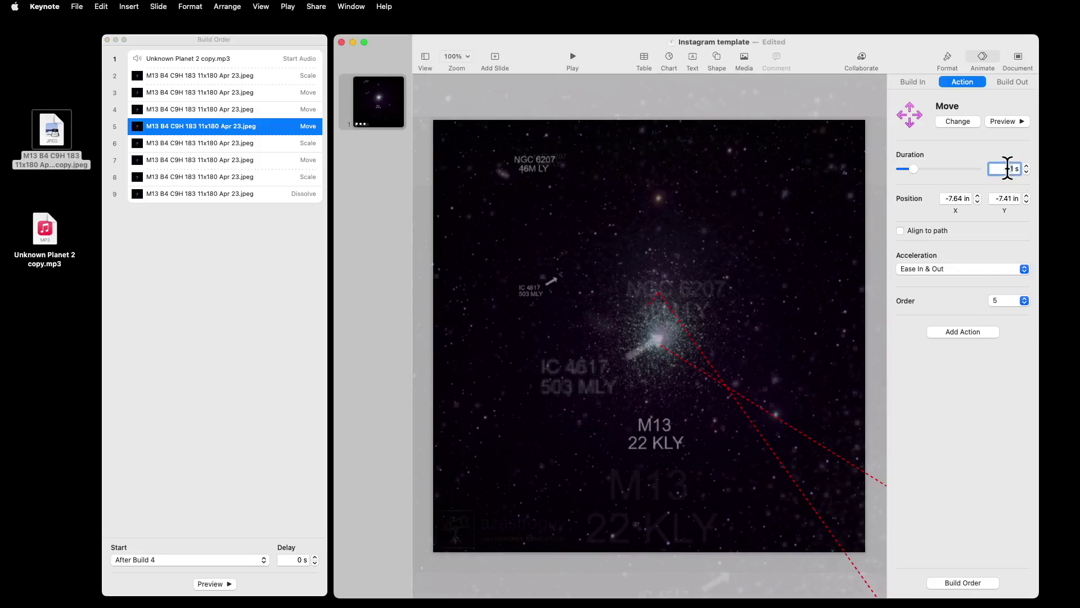
{"action": "left_click", "coordinate": [266, 142]}
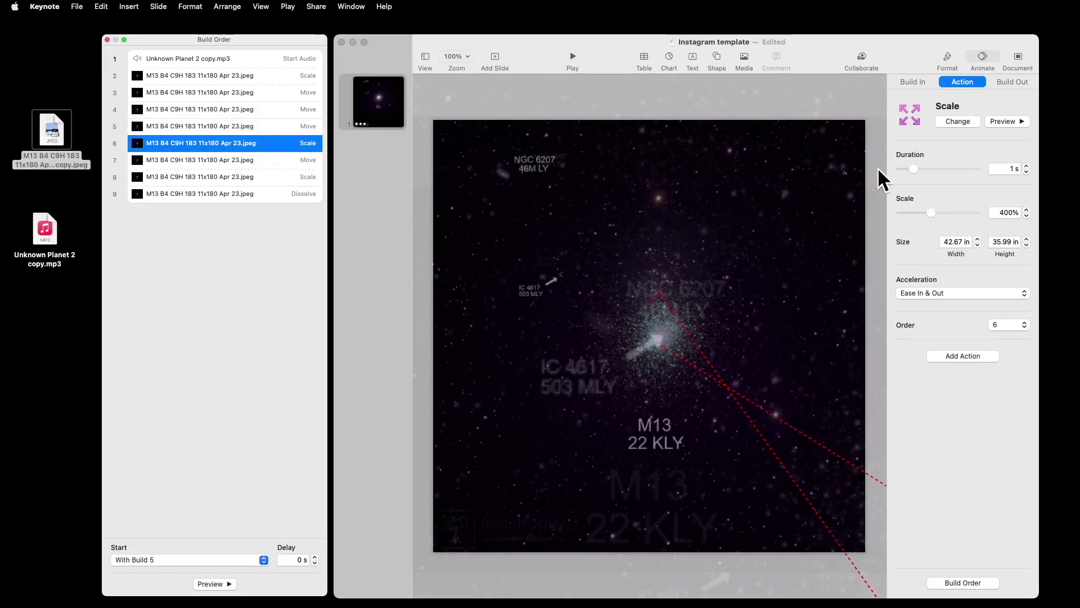
{"action": "left_click", "coordinate": [1011, 169]}
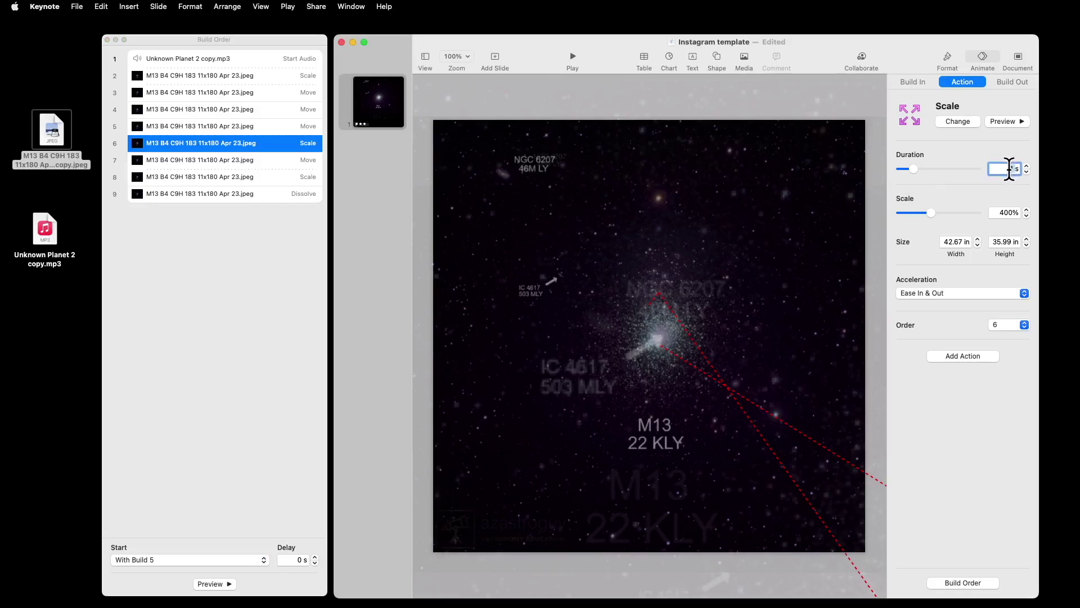
{"action": "left_click", "coordinate": [294, 161]}
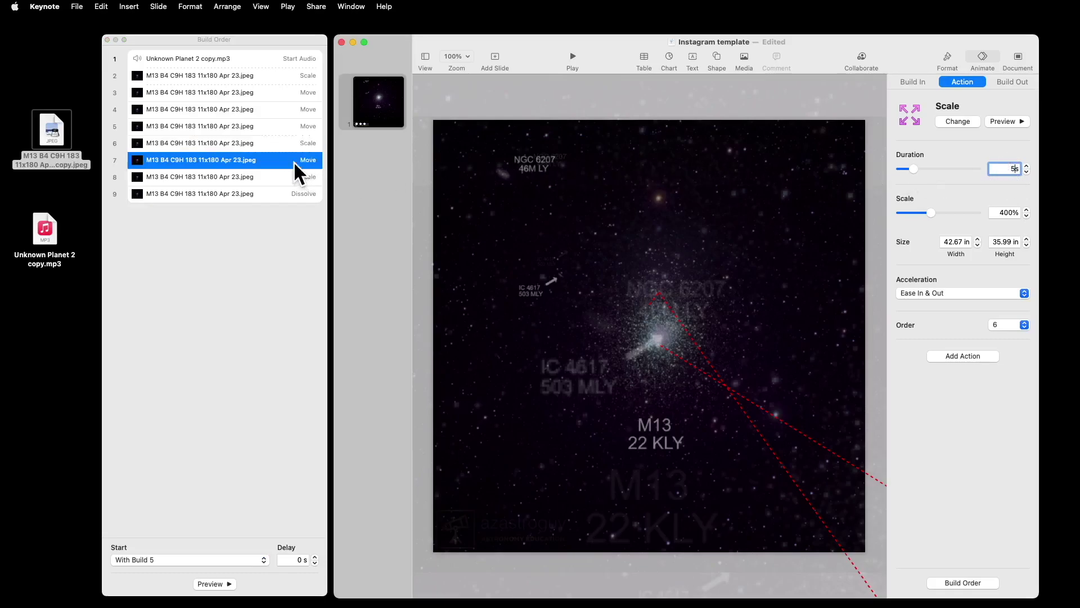
{"action": "left_click", "coordinate": [1014, 167]}
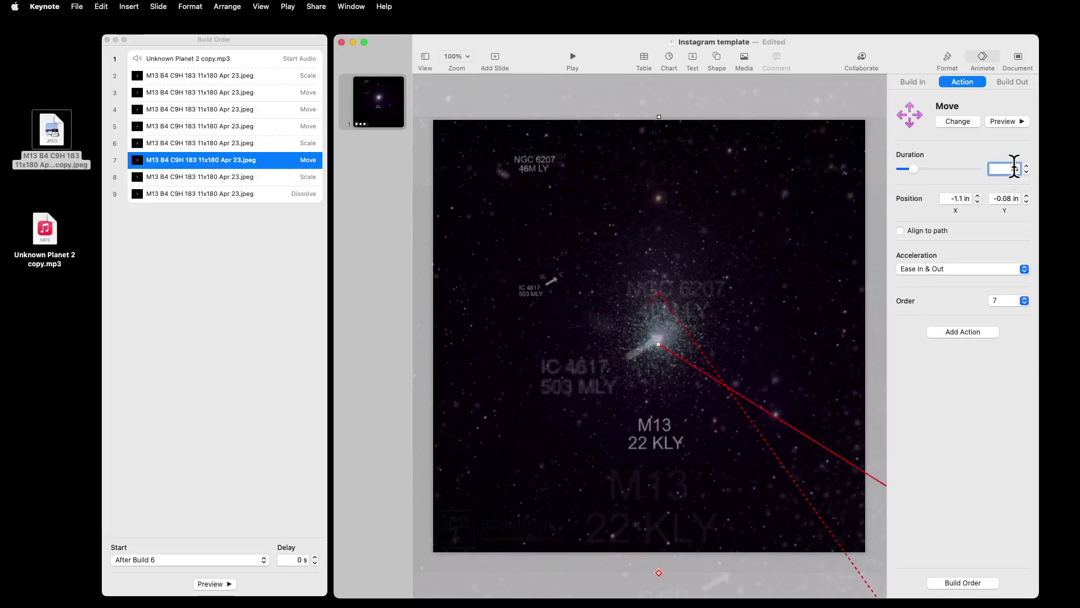
{"action": "type", "text": "5"}
{"action": "left_click", "coordinate": [289, 179]}
{"action": "left_click", "coordinate": [1011, 169]}
{"action": "key", "text": "BackSpace"}
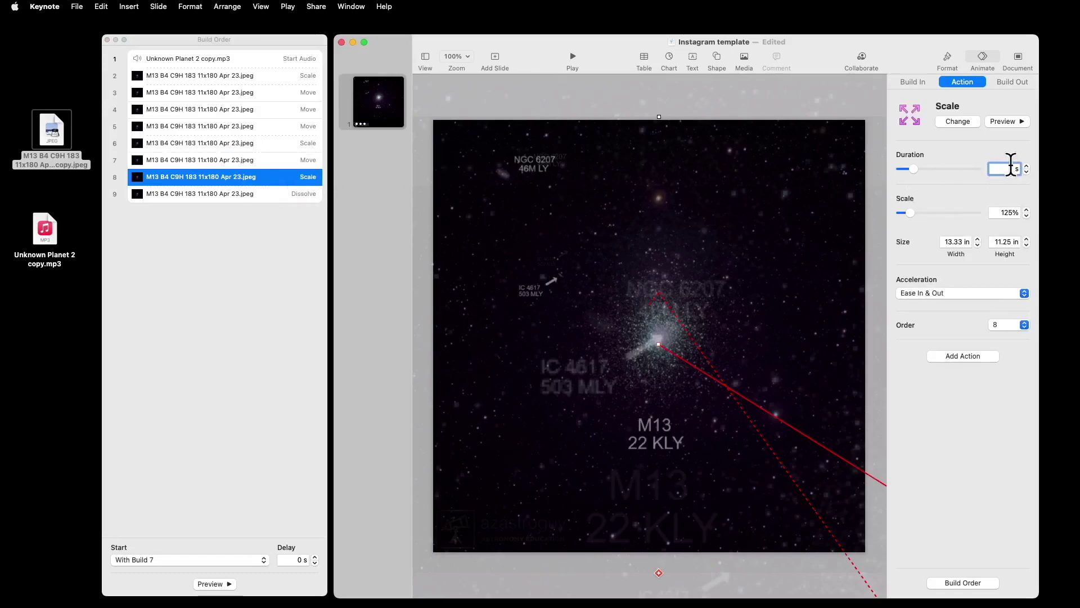
{"action": "type", "text": "5"}
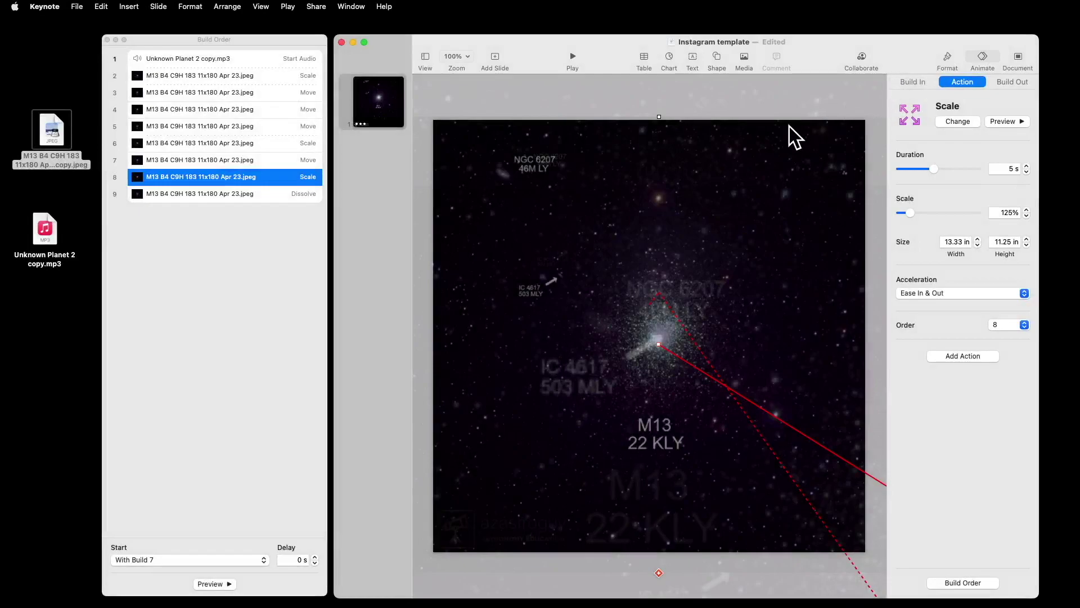
- Trim the Start Audio music's end from 00:00:30.577 to 00:00:25.269
{"action": "left_click", "coordinate": [218, 57]}
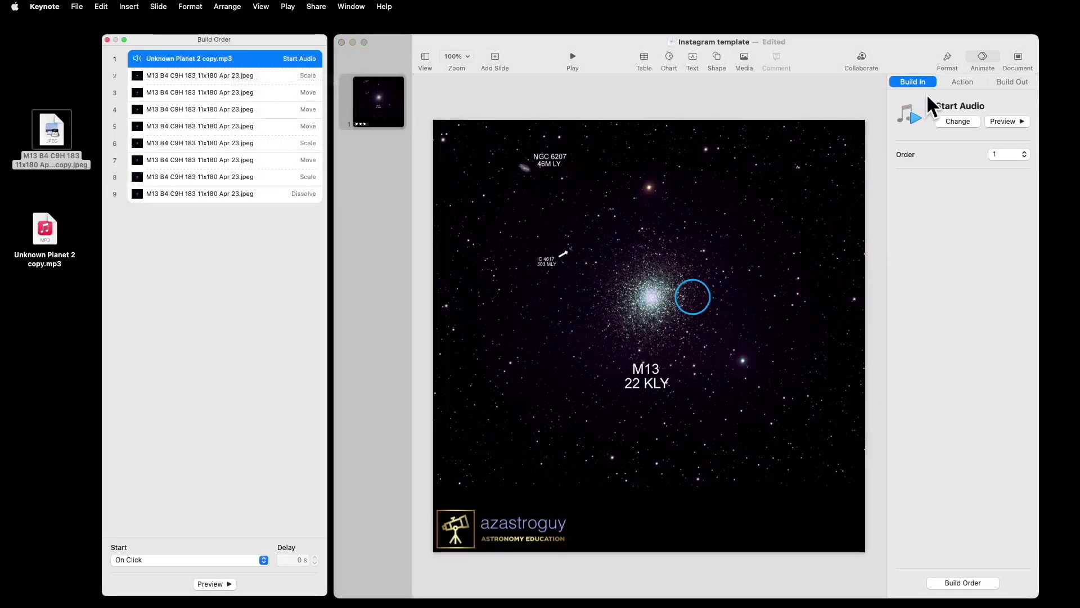
{"action": "left_click", "coordinate": [948, 61]}
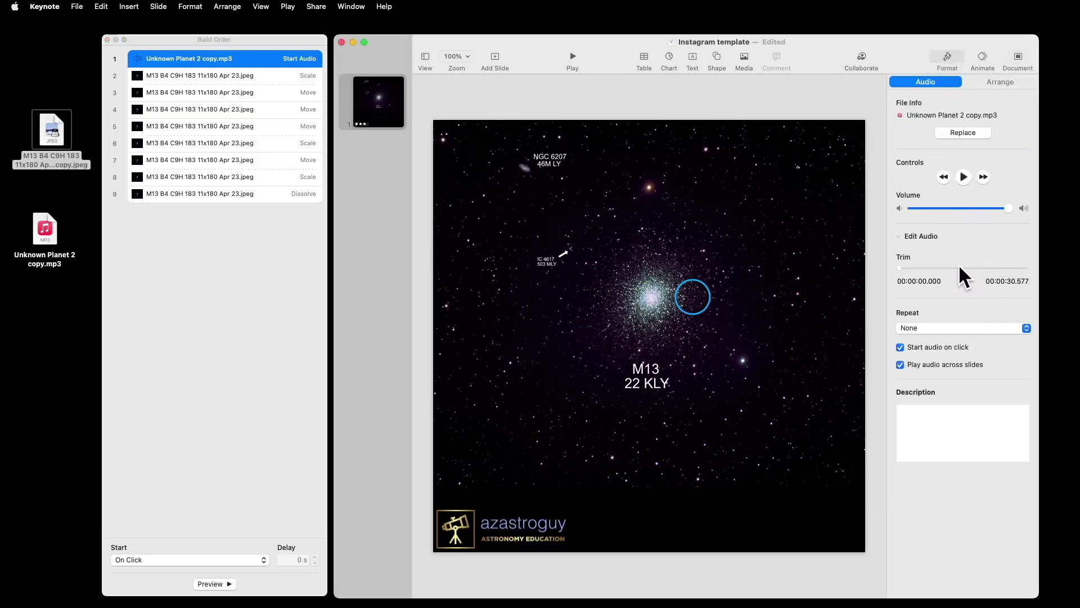
{"action": "left_click_drag", "start_coordinate": [959, 268], "coordinate": [949, 266]}
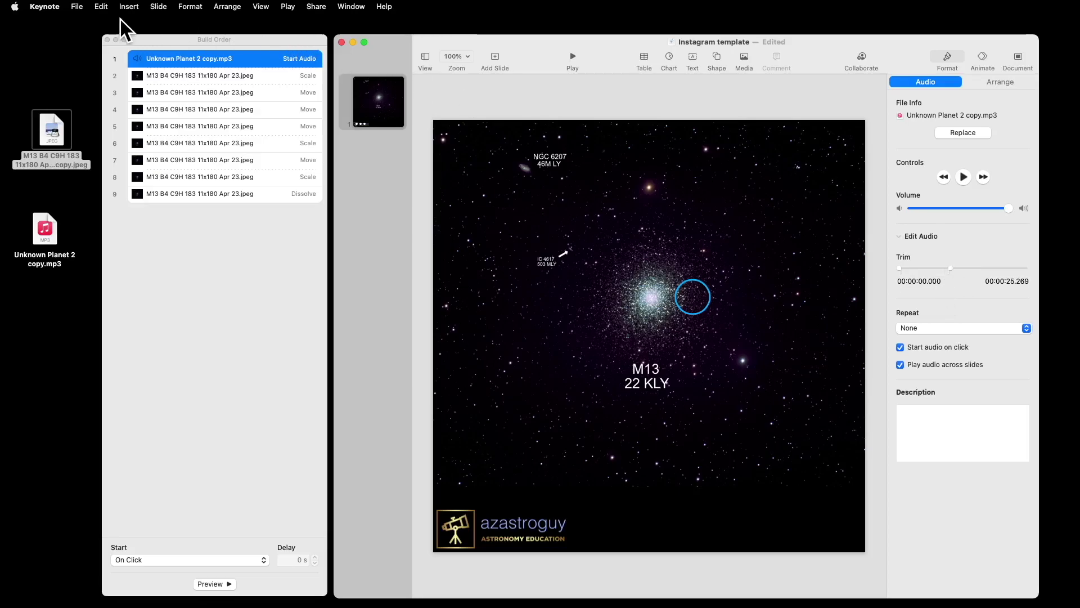
- Export to a self-playing movie with 0-second slide and build timings
{"action": "left_click", "coordinate": [78, 7]}
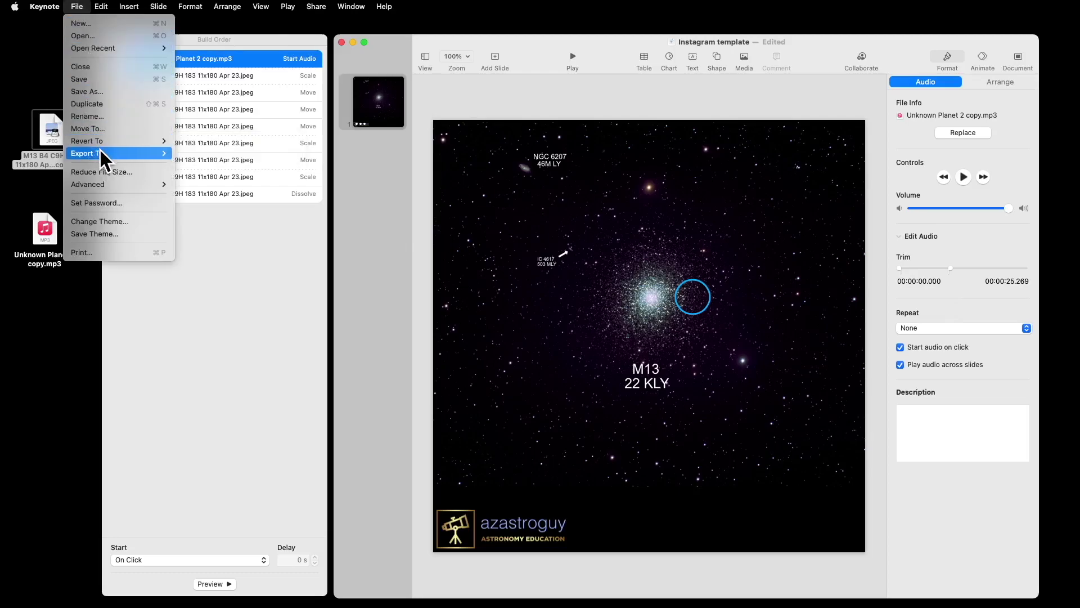
{"action": "mouse_move", "coordinate": [102, 150]}
{"action": "left_click", "coordinate": [190, 179]}
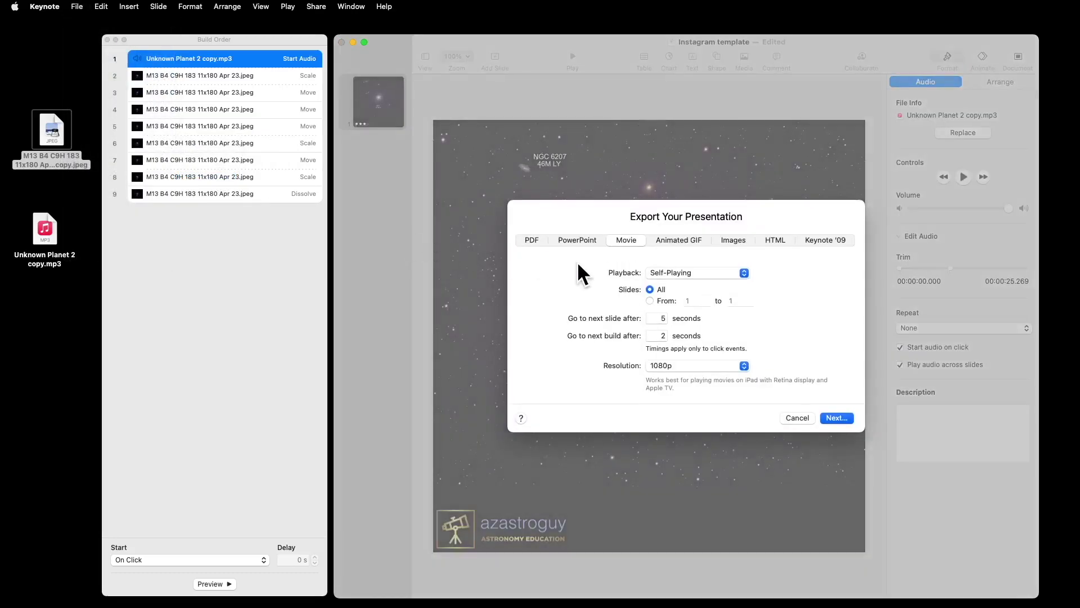
{"action": "double_click", "coordinate": [659, 317]}
{"action": "left_click", "coordinate": [658, 335]}
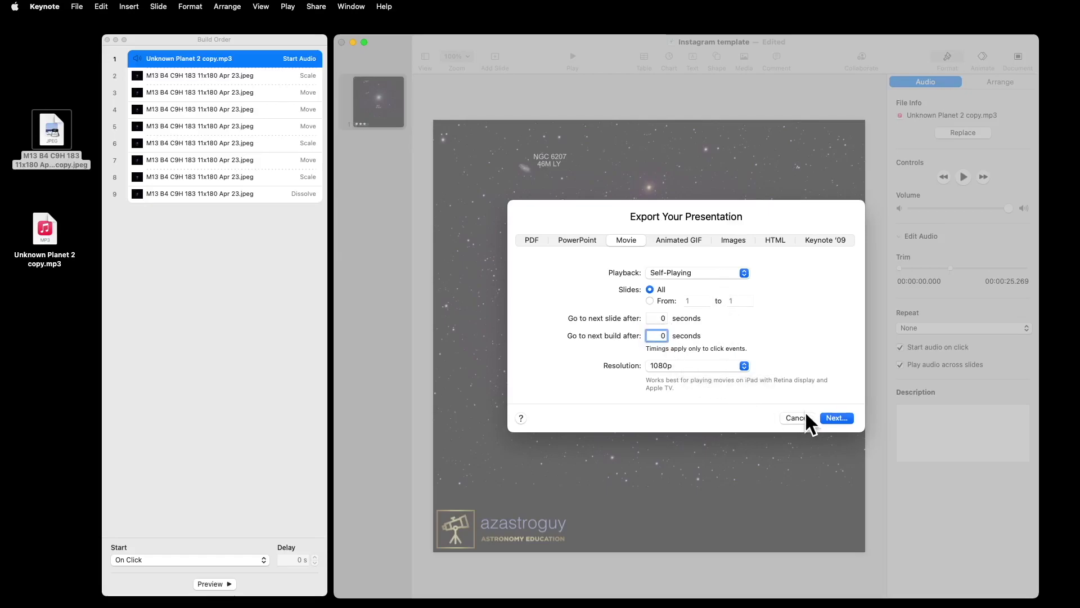
- Name the movie 'M13 animation fun' and export it to the Desktop
{"action": "left_click", "coordinate": [834, 417]}
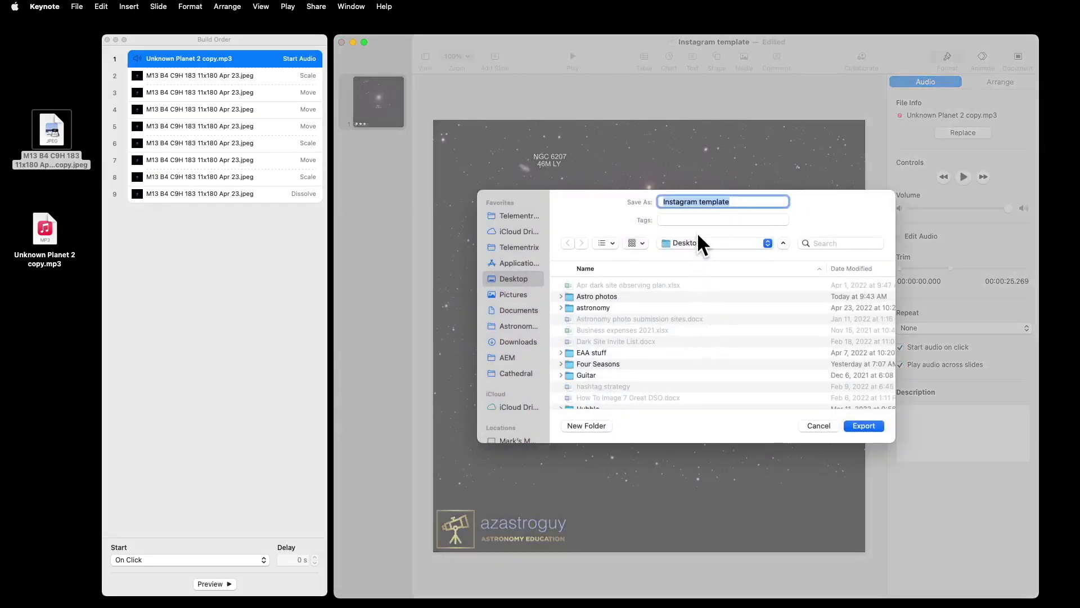
{"action": "type", "text": "M13 anim"}
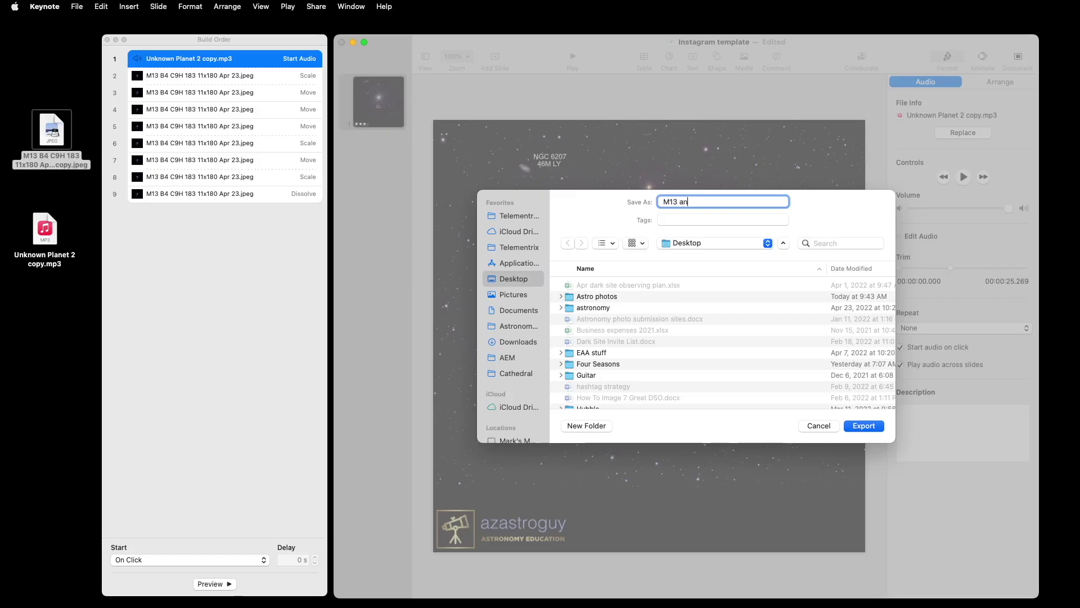
{"action": "type", "text": "ation fun"}
{"action": "left_click", "coordinate": [875, 423]}
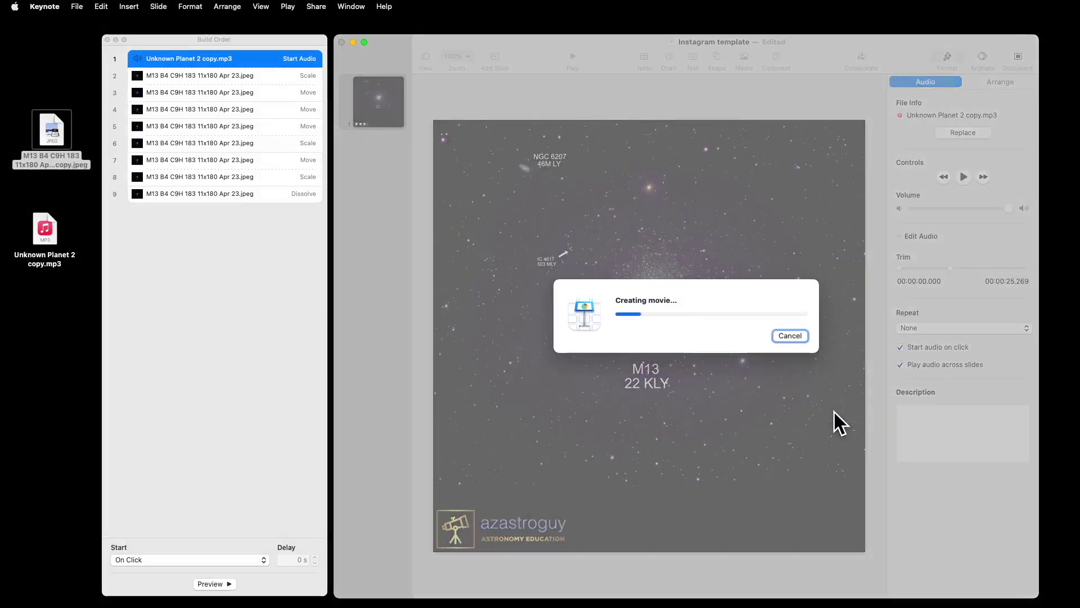